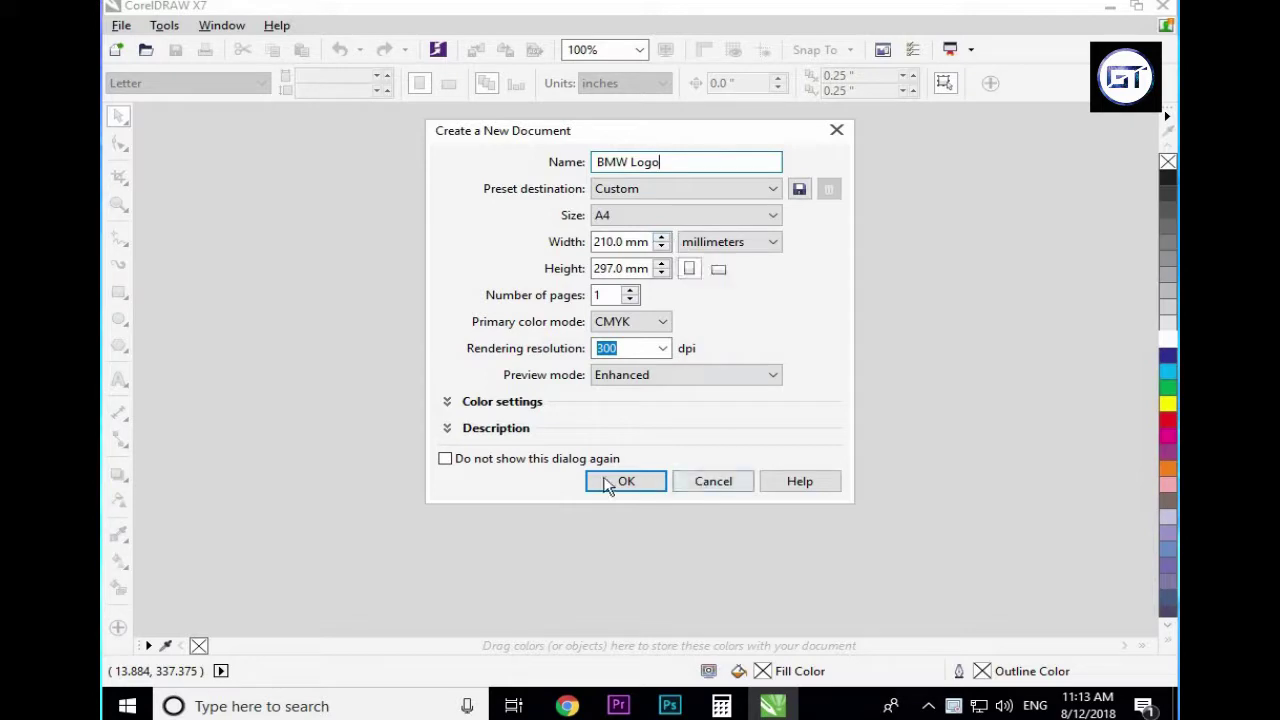
- Switch to Chrome and search Google Images for "bmw logo" in a new tab
left_click(567, 706)
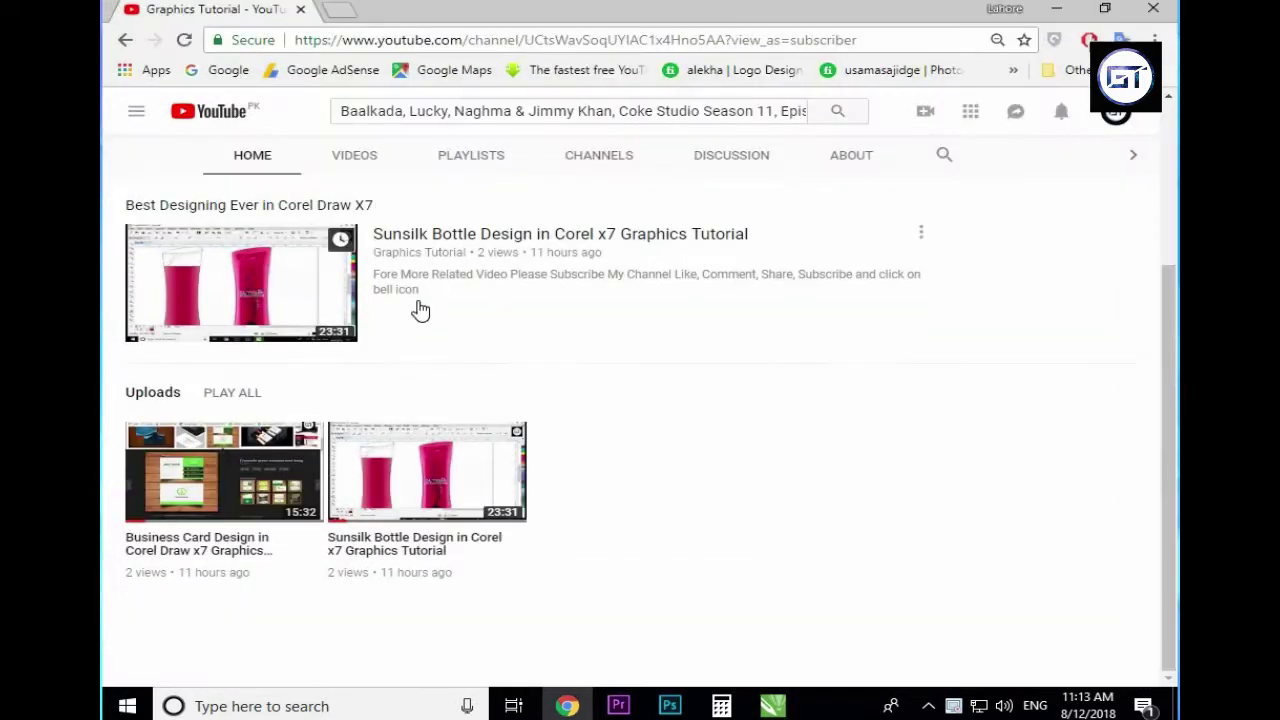
left_click(343, 18)
type("bmw logo")
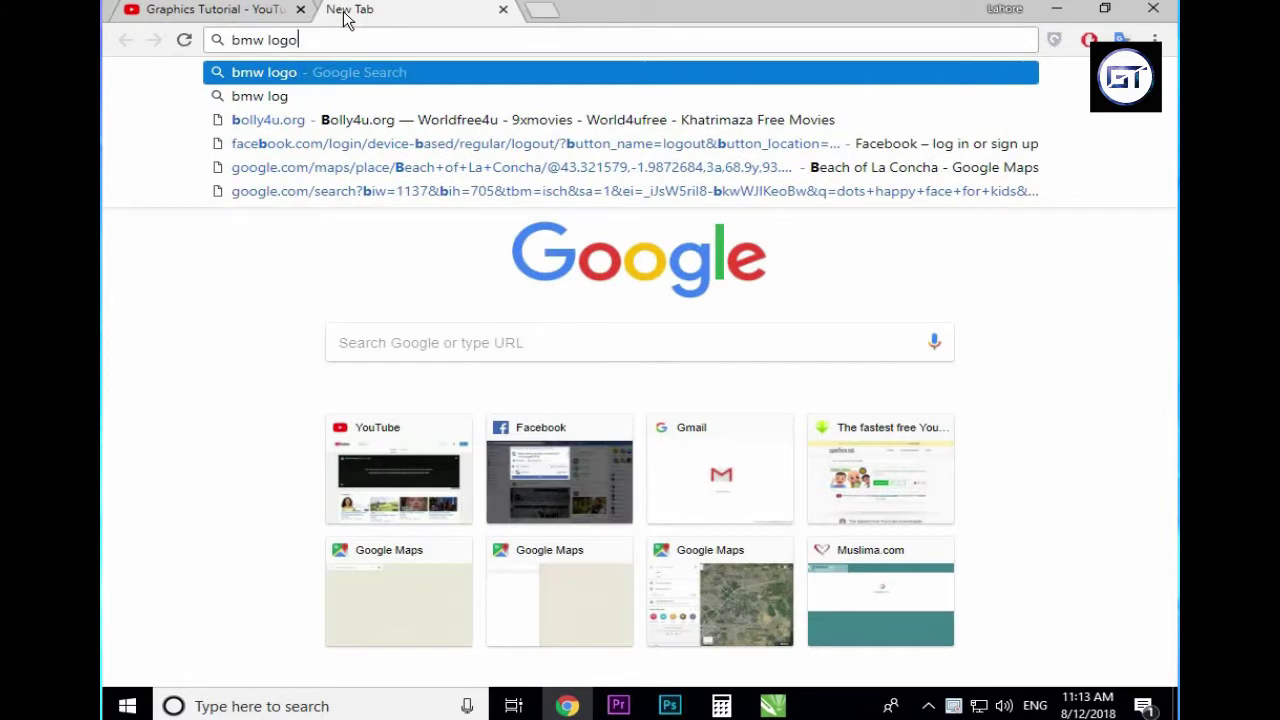
key("Return")
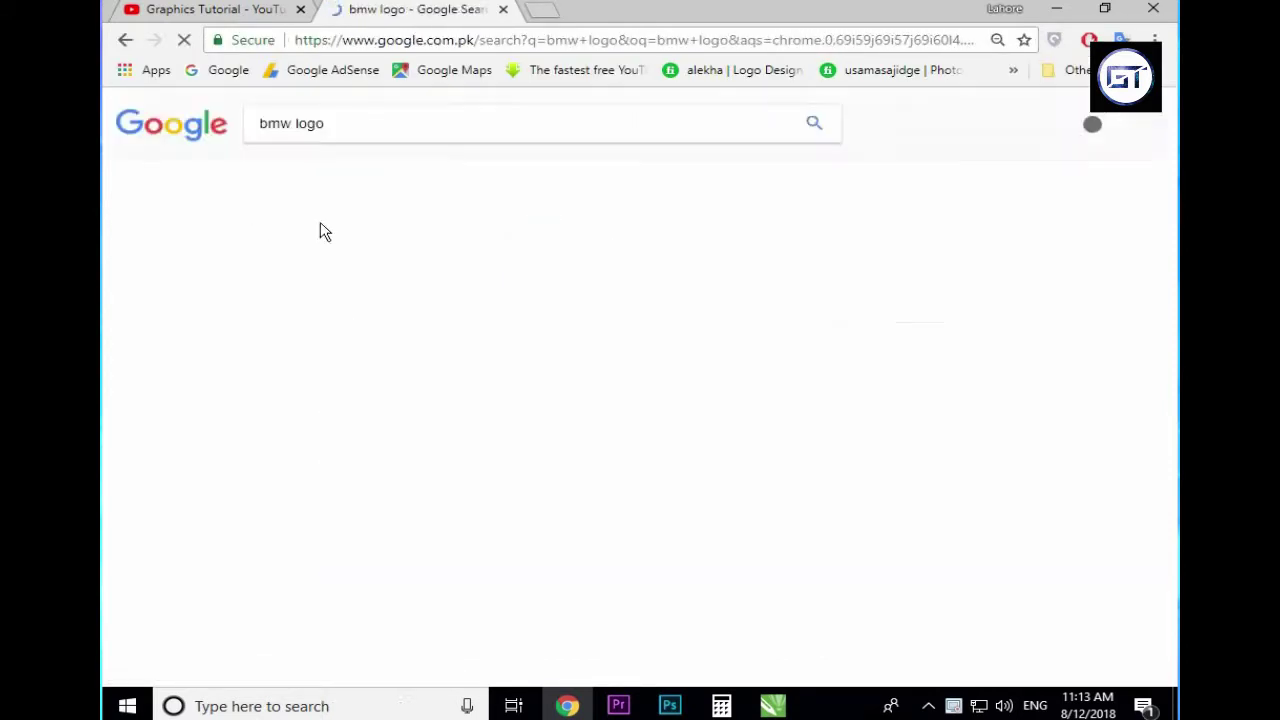
left_click(341, 187)
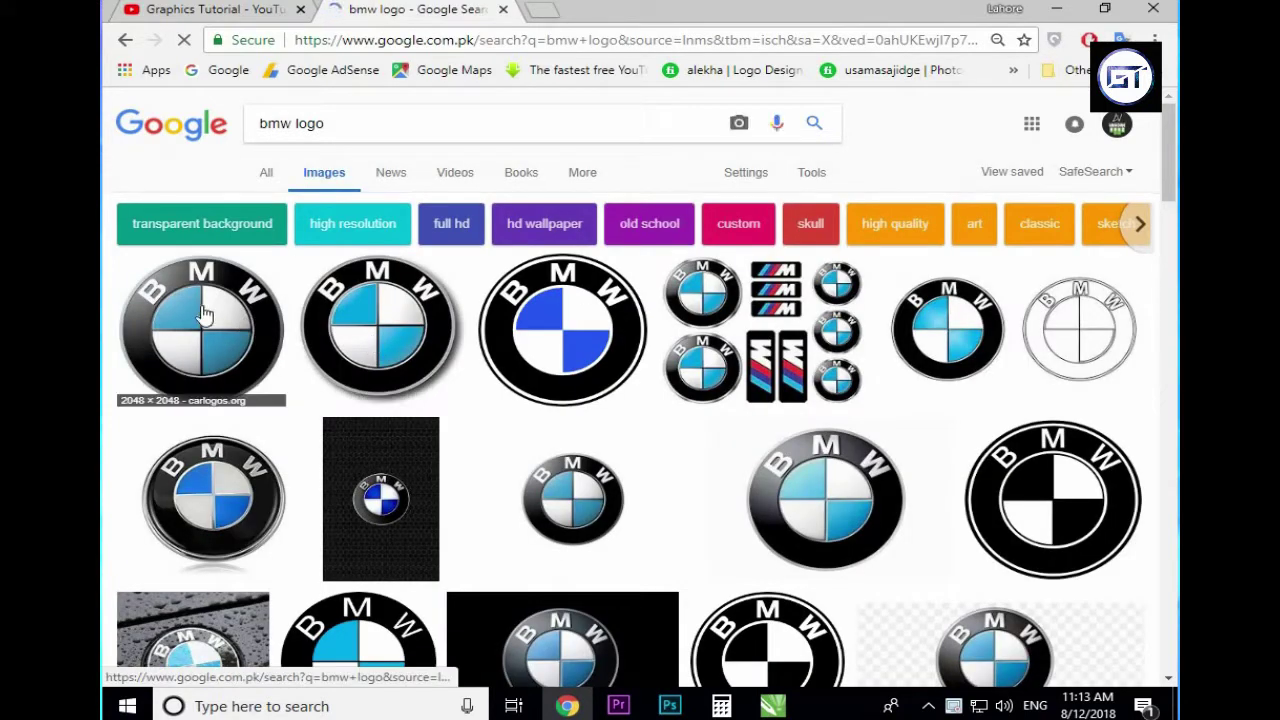
- Preview the first BMW logo image in the results and copy it
left_click(203, 314)
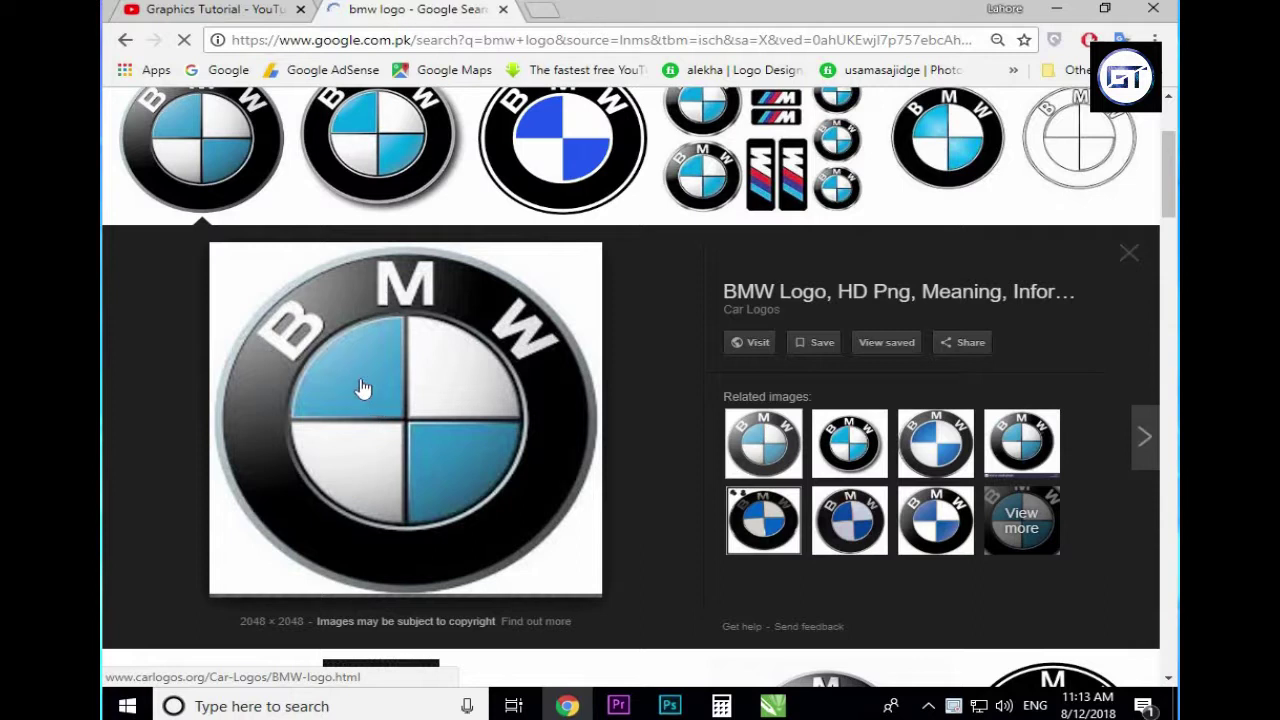
right_click(337, 332)
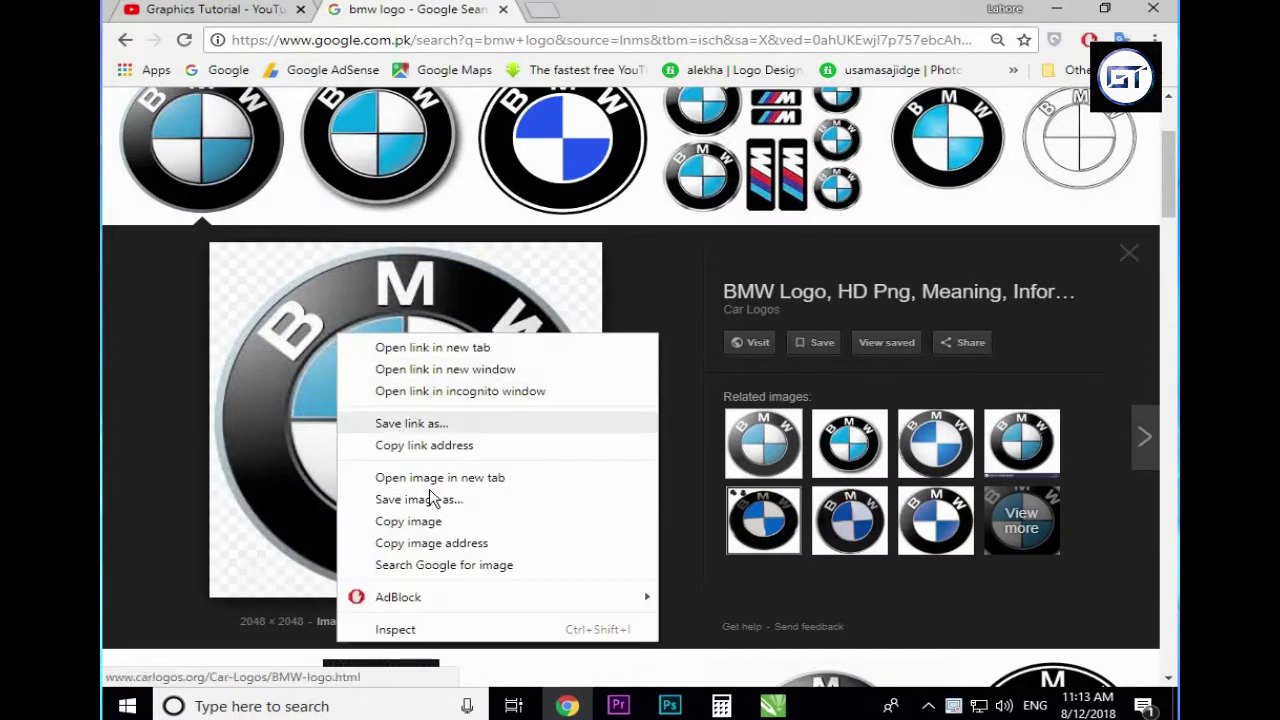
left_click(420, 520)
- Switch to CorelDRAW, paste the logo image and scale it to about 61 mm square near the page's upper-left corner
key("alt+Tab")
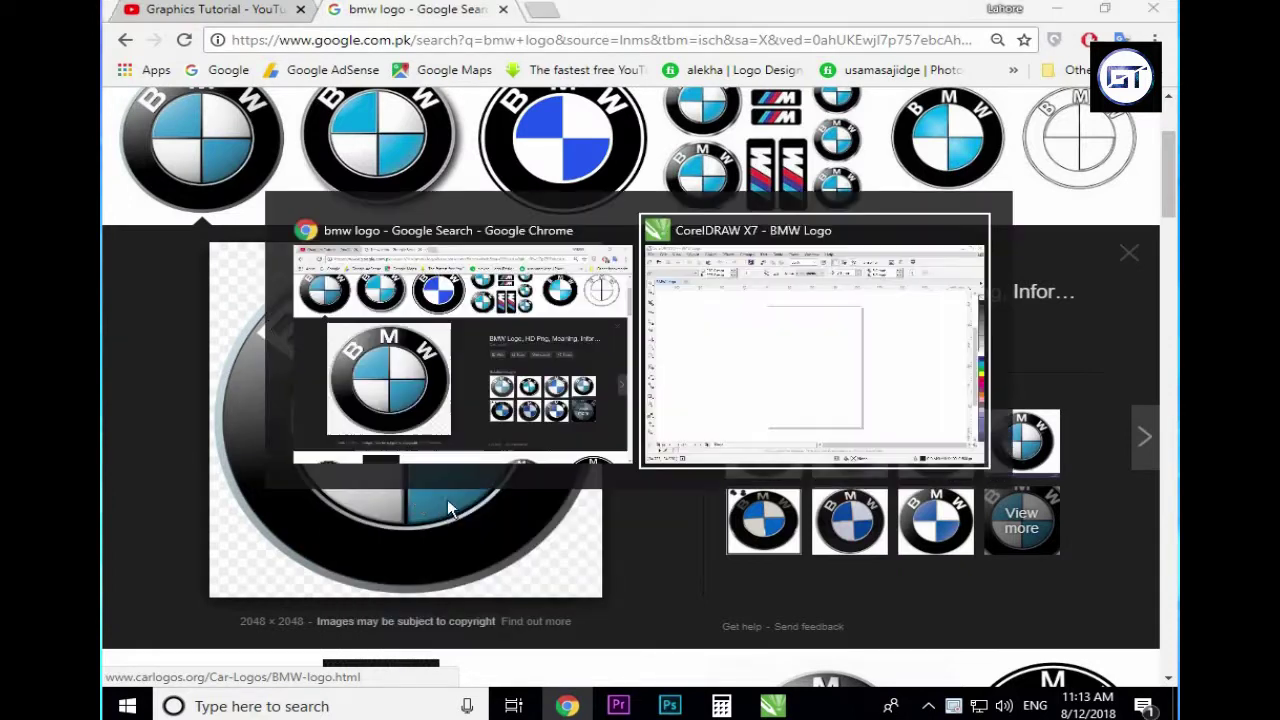
key("ctrl+v")
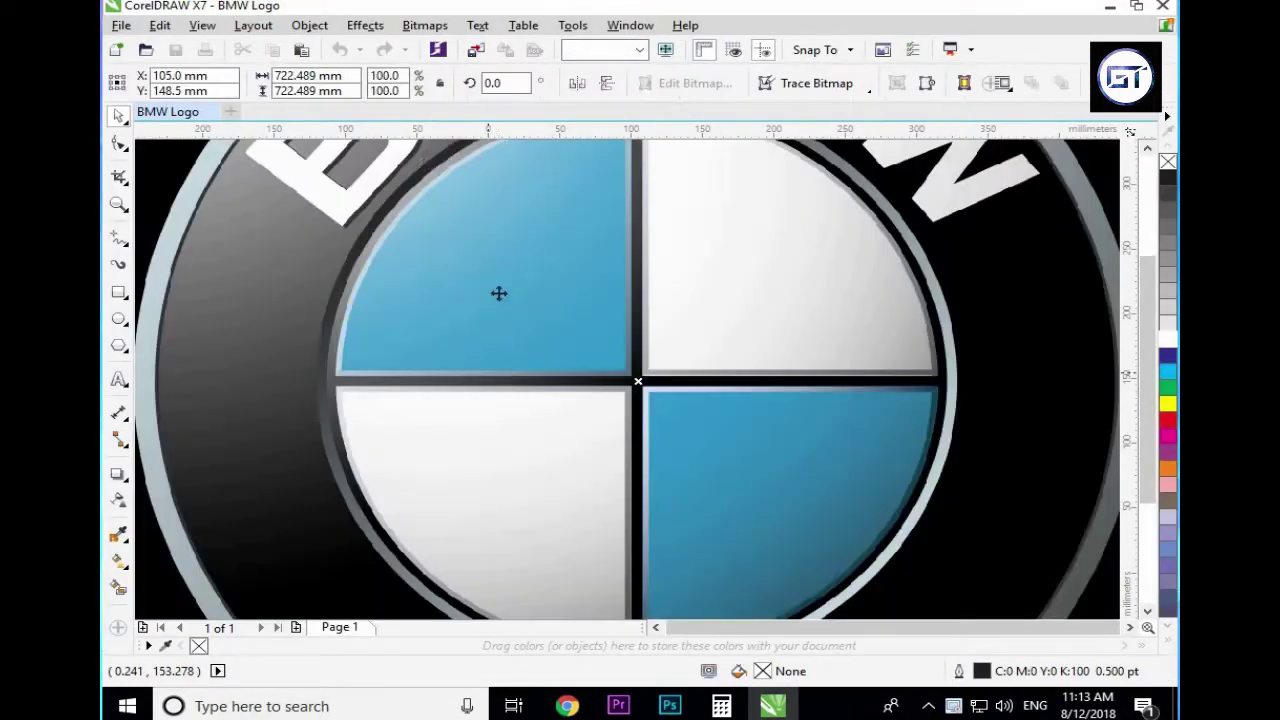
type("2")
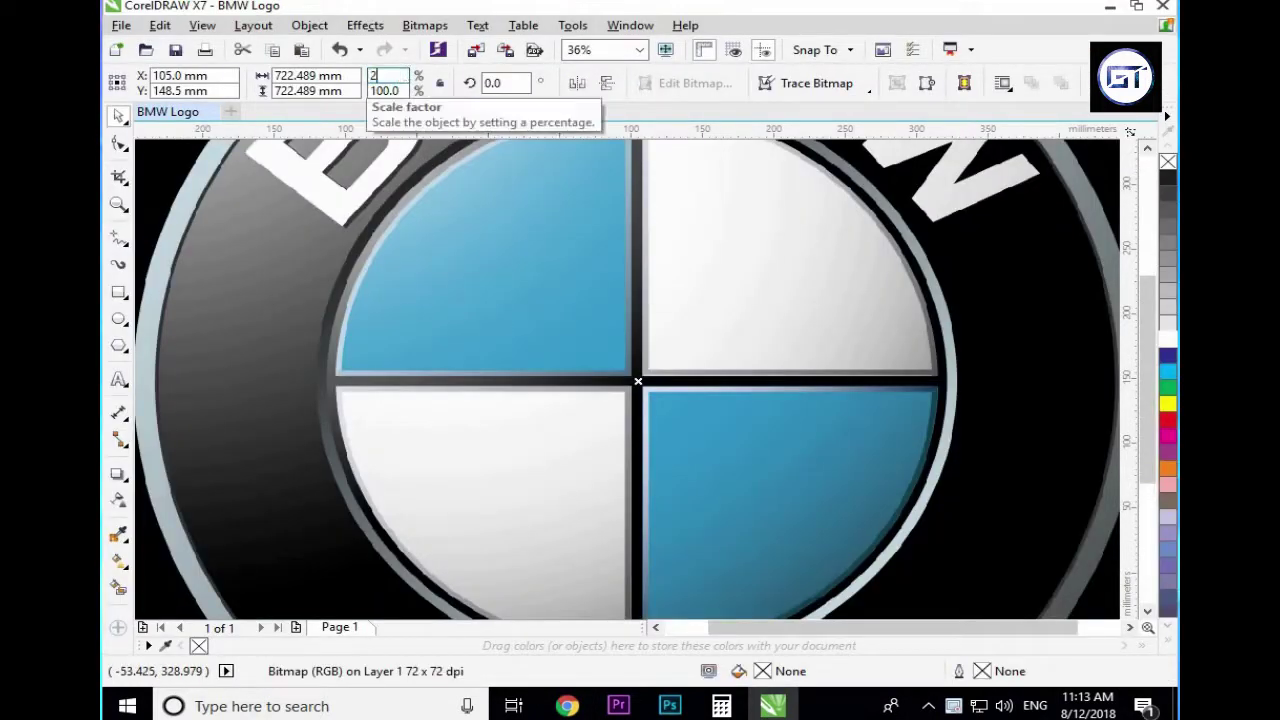
key("Return")
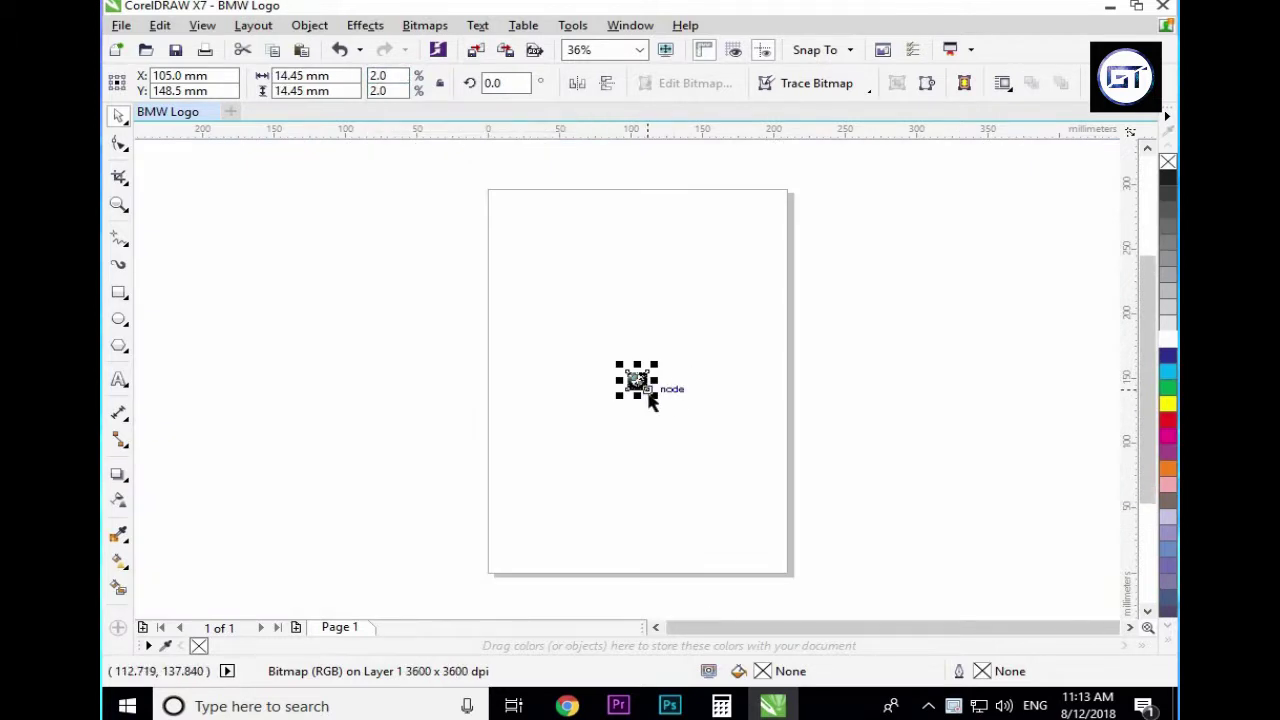
left_click_drag(655, 397, 561, 254)
scroll(552, 208, "up", 2)
- Draw a circle about 63.5 mm in diameter to the right of the reference logo with the Ellipse tool
left_click(119, 320)
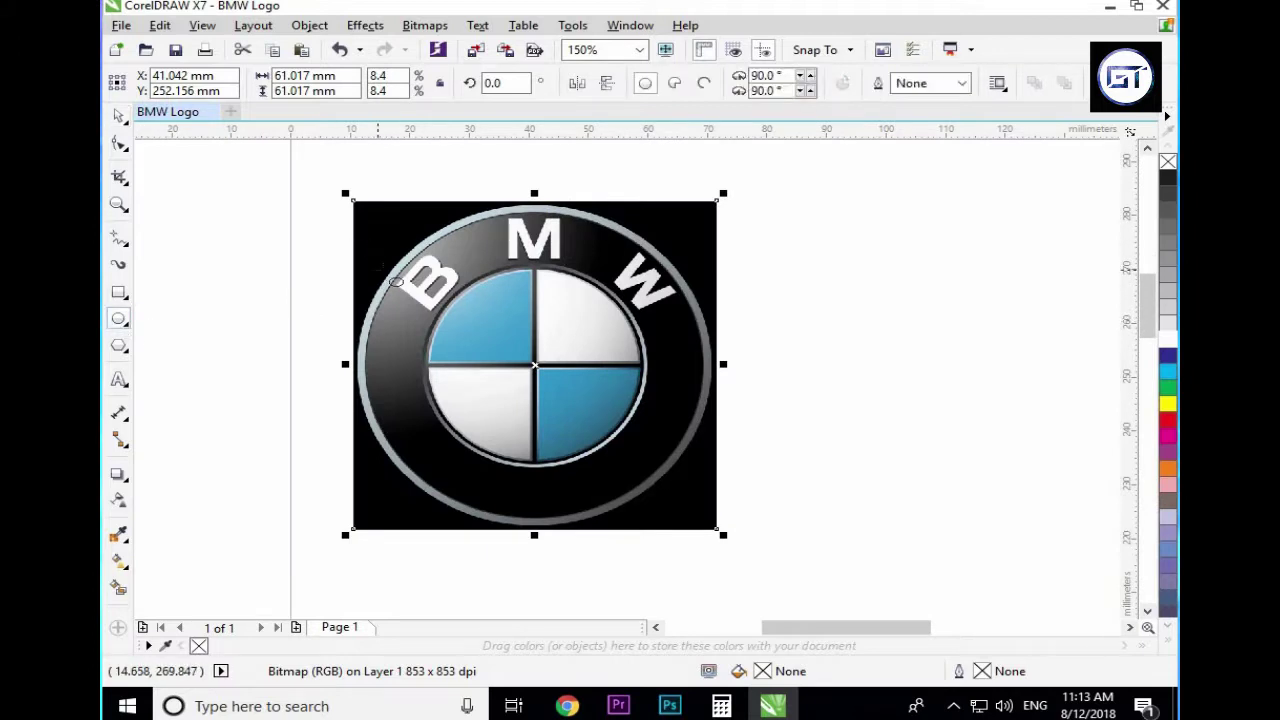
scroll(397, 282, "down", 1)
scroll(600, 291, "up", 1)
left_click_drag(617, 230, 995, 516)
- Add three smaller concentric copies of the circle, about 60, 41.6 and 38.6 mm in diameter
key("space")
left_click_drag(863, 420, 918, 525)
left_click_drag(917, 479, 905, 489)
left_click(950, 511)
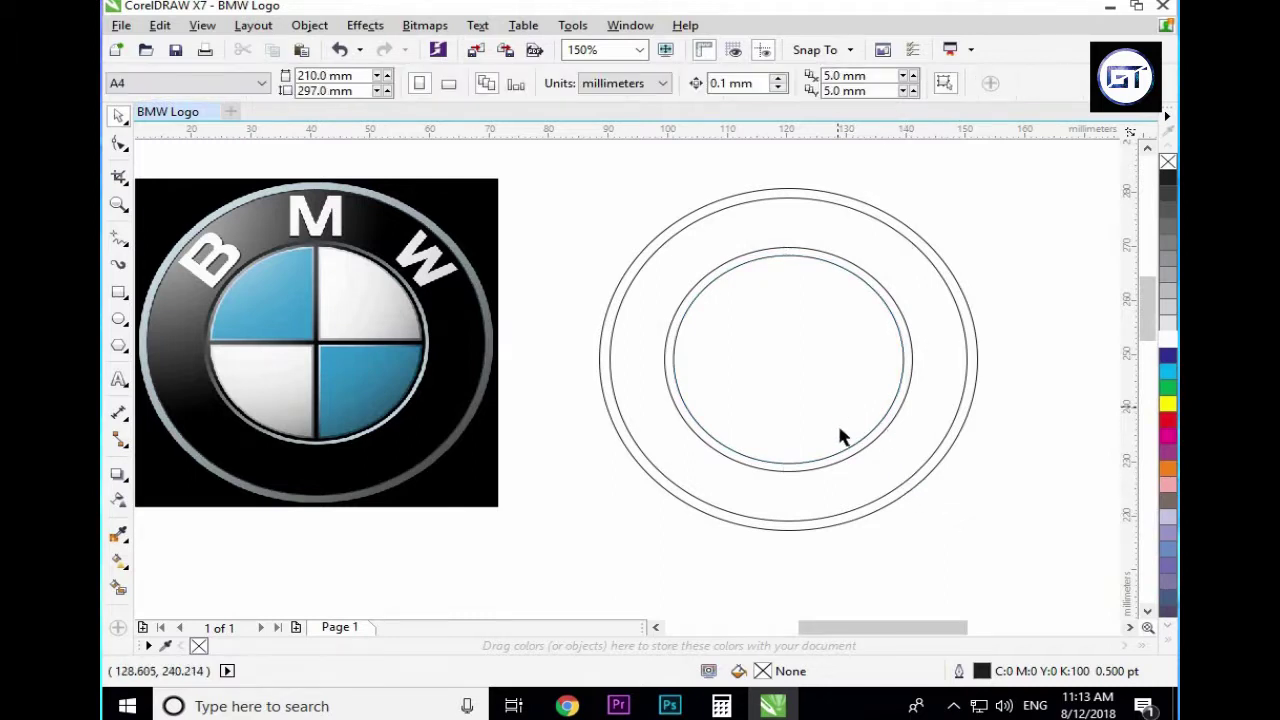
- Apply a vertical linear fountain fill to the outermost circle, from light grey at the top to near black at the bottom
left_click(836, 527)
key("g")
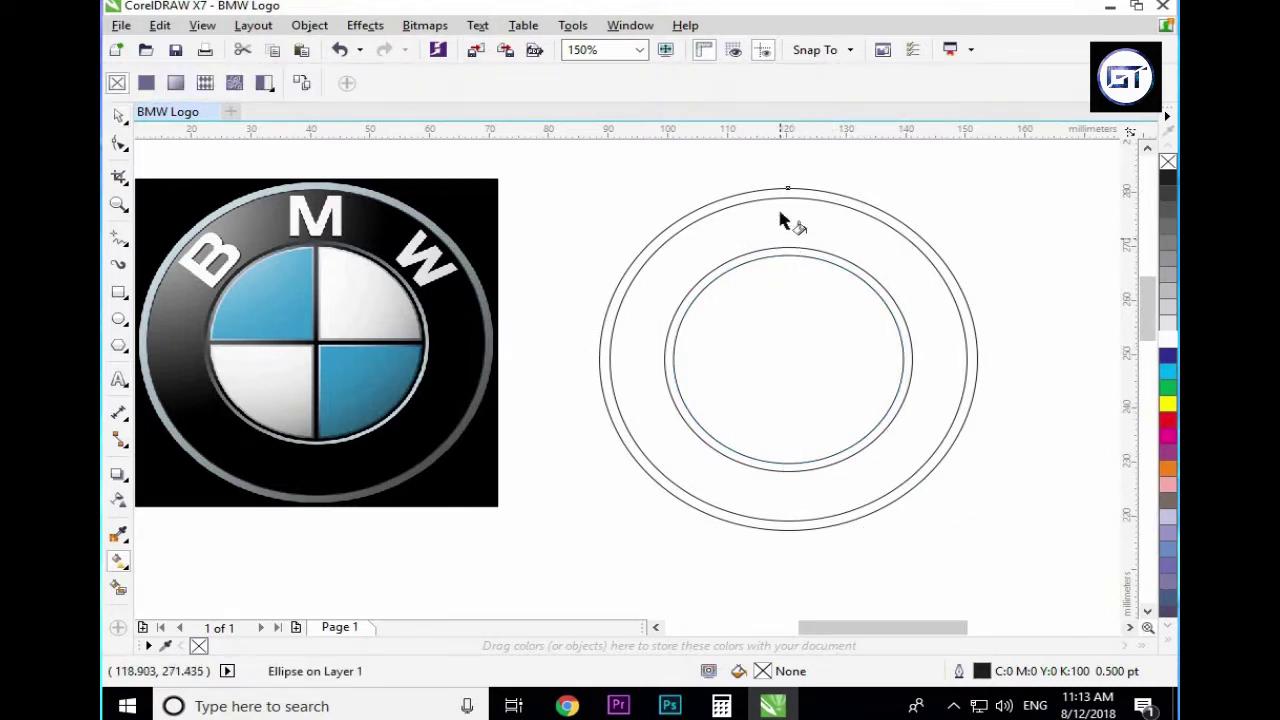
left_click_drag(760, 171, 798, 549)
left_click_drag(712, 146, 779, 152)
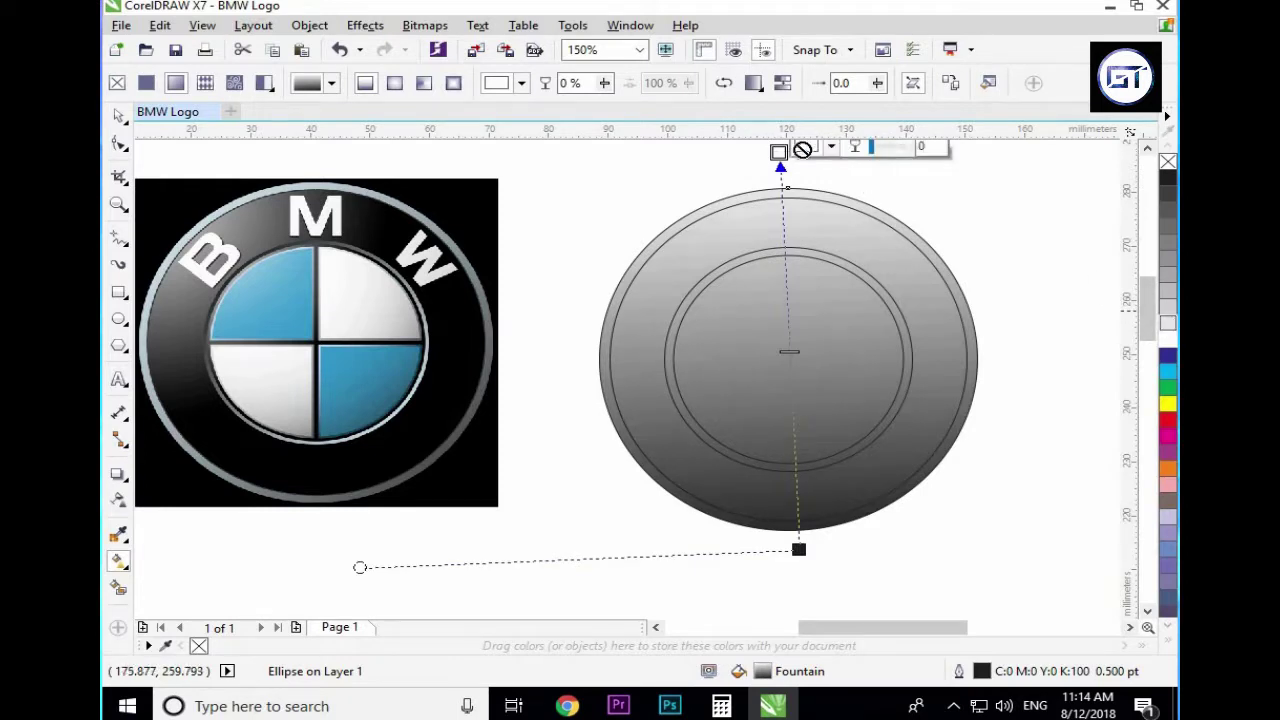
left_click_drag(779, 152, 787, 187)
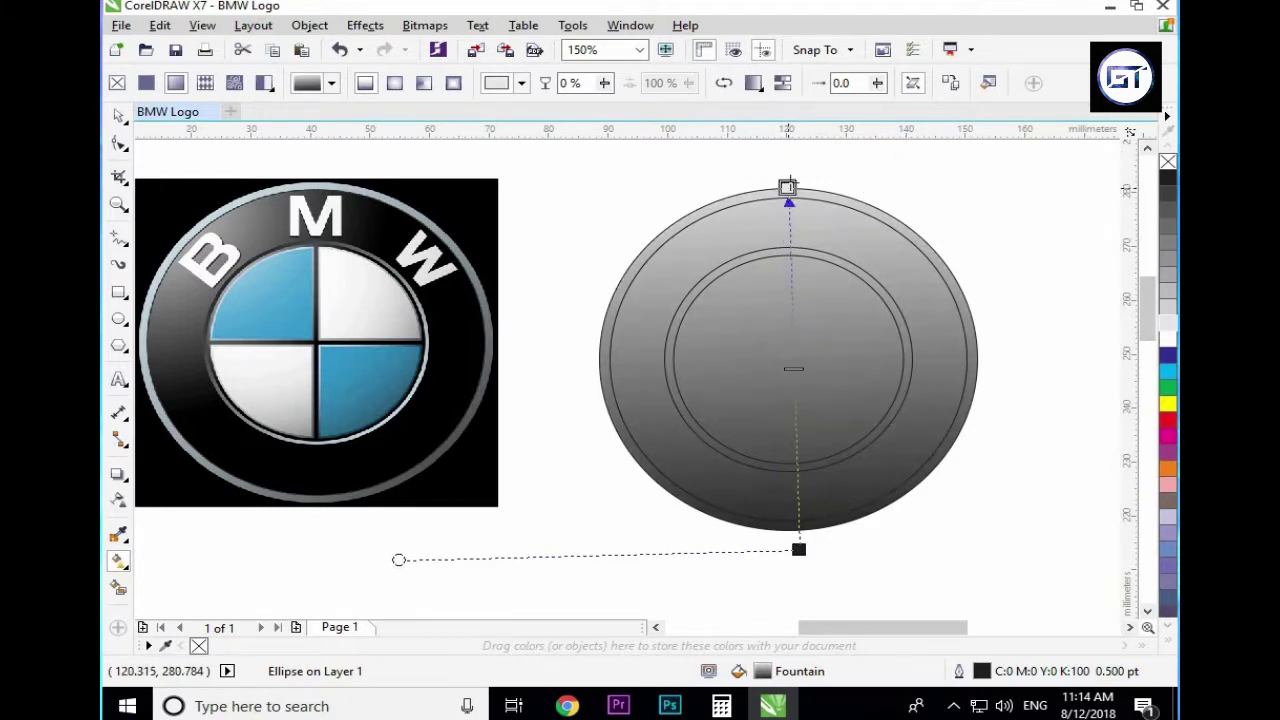
mouse_move(798, 550)
left_mouse_down()
mouse_move(800, 518)
mouse_move(794, 544)
left_mouse_up()
key("space")
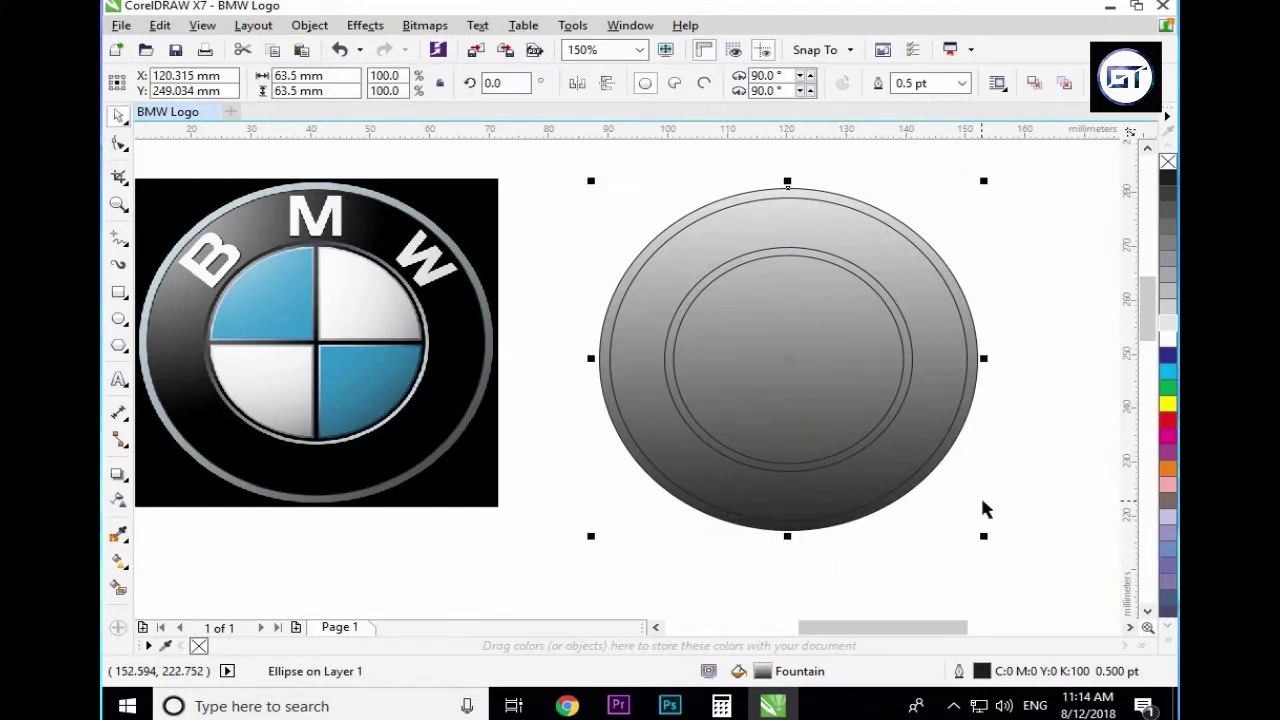
- Fill the two innermost circles with white
left_click(980, 494)
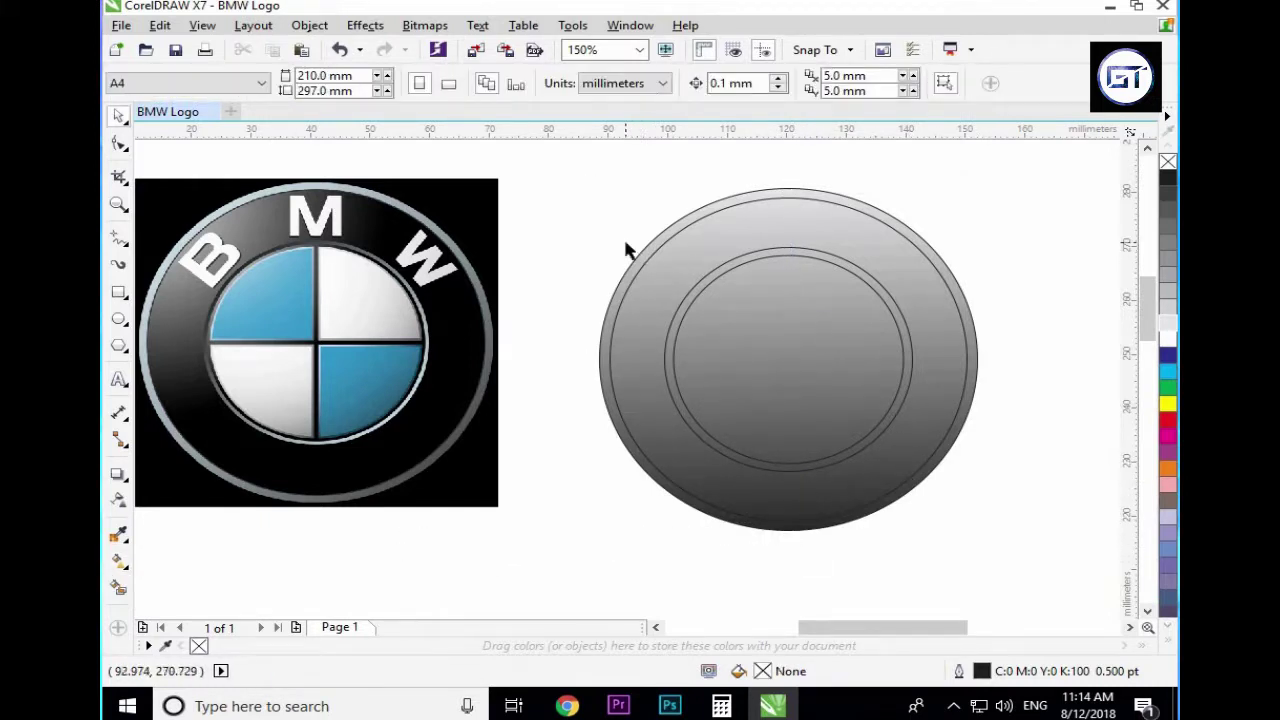
left_click_drag(620, 234, 935, 486)
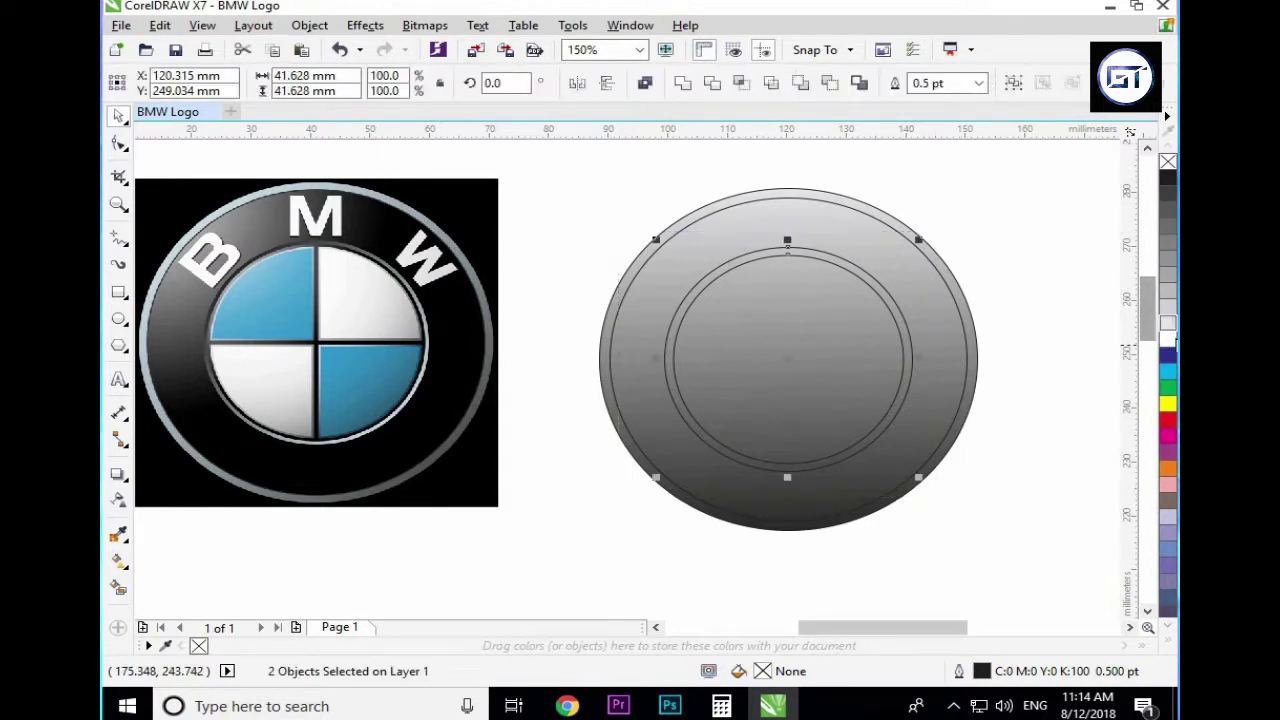
left_click(1167, 338)
- Give the second-largest circle a uniform black fill of C75 M68 Y65 K90
left_click(960, 400)
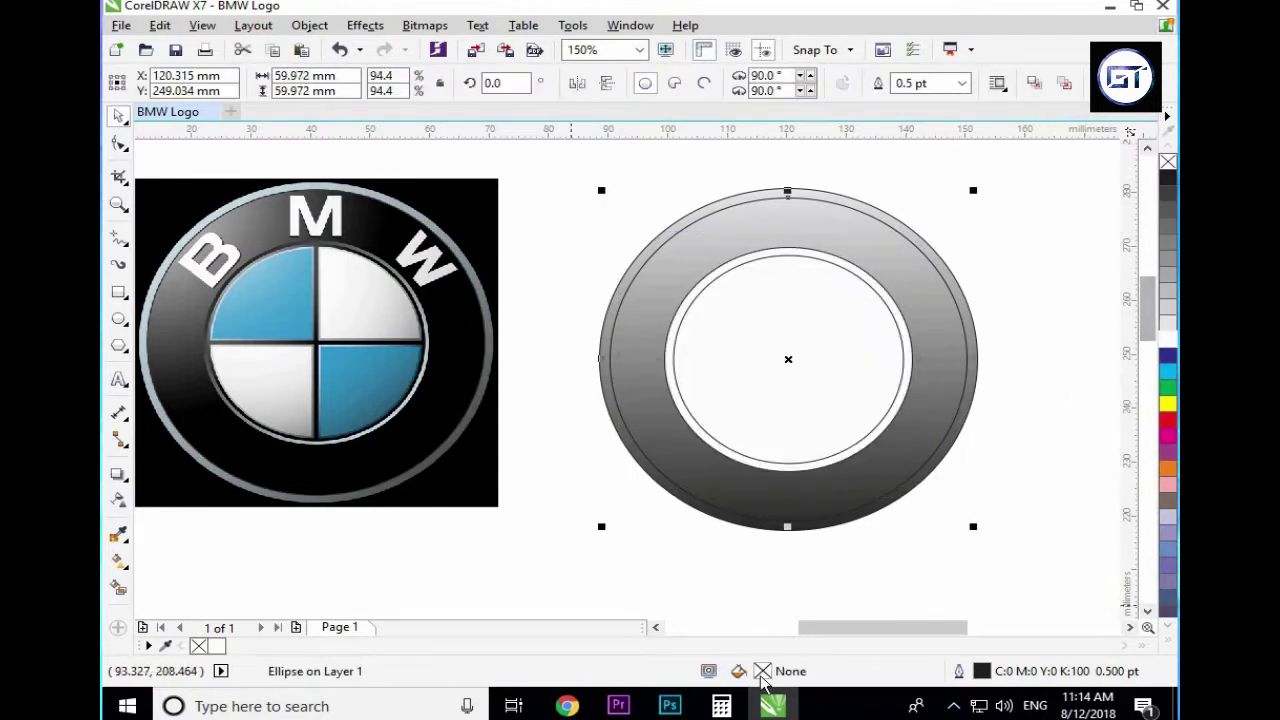
double_click(795, 677)
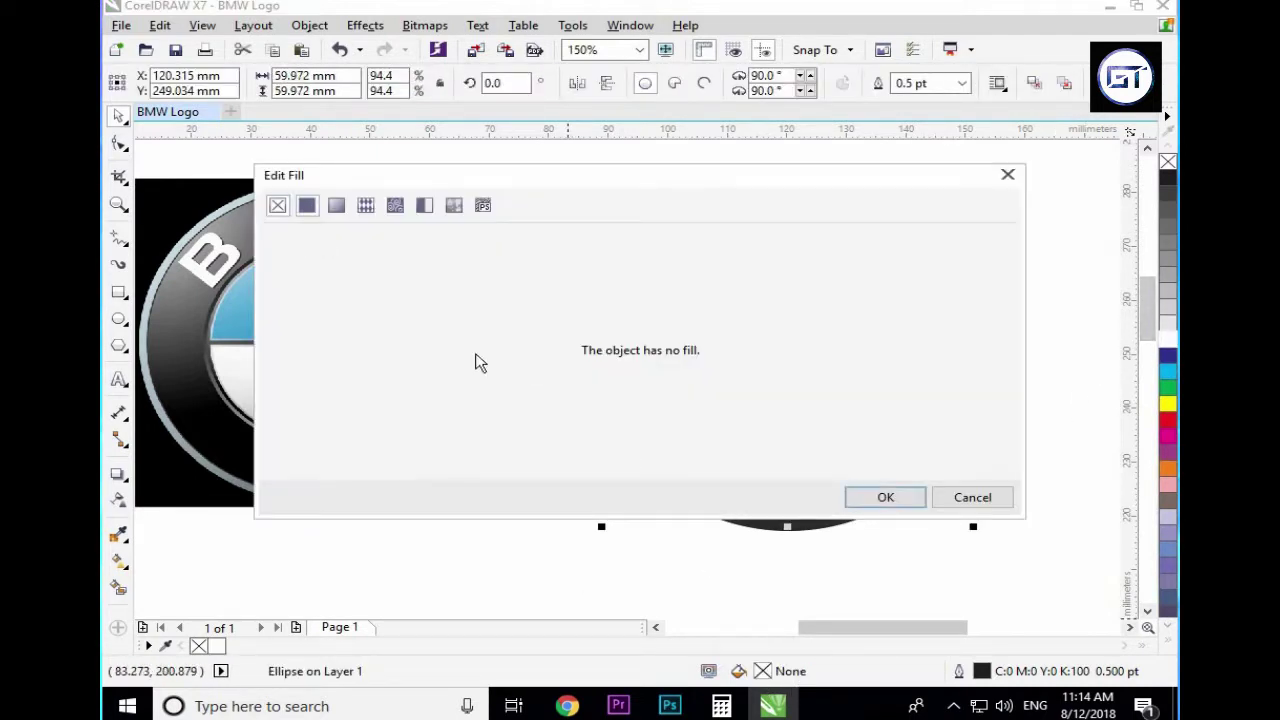
left_click(307, 205)
left_click(866, 497)
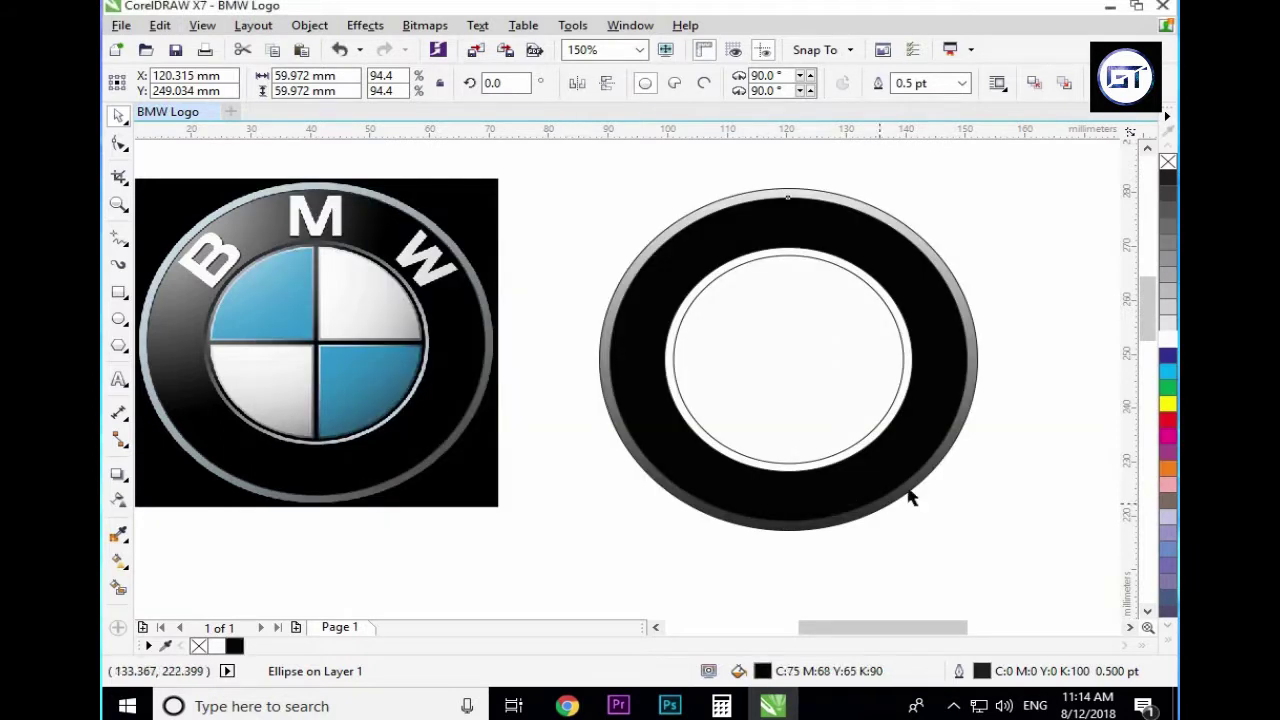
left_click(996, 497)
- Copy the outermost circle's fountain fill onto the circle that forms the inner ring
left_click(797, 455)
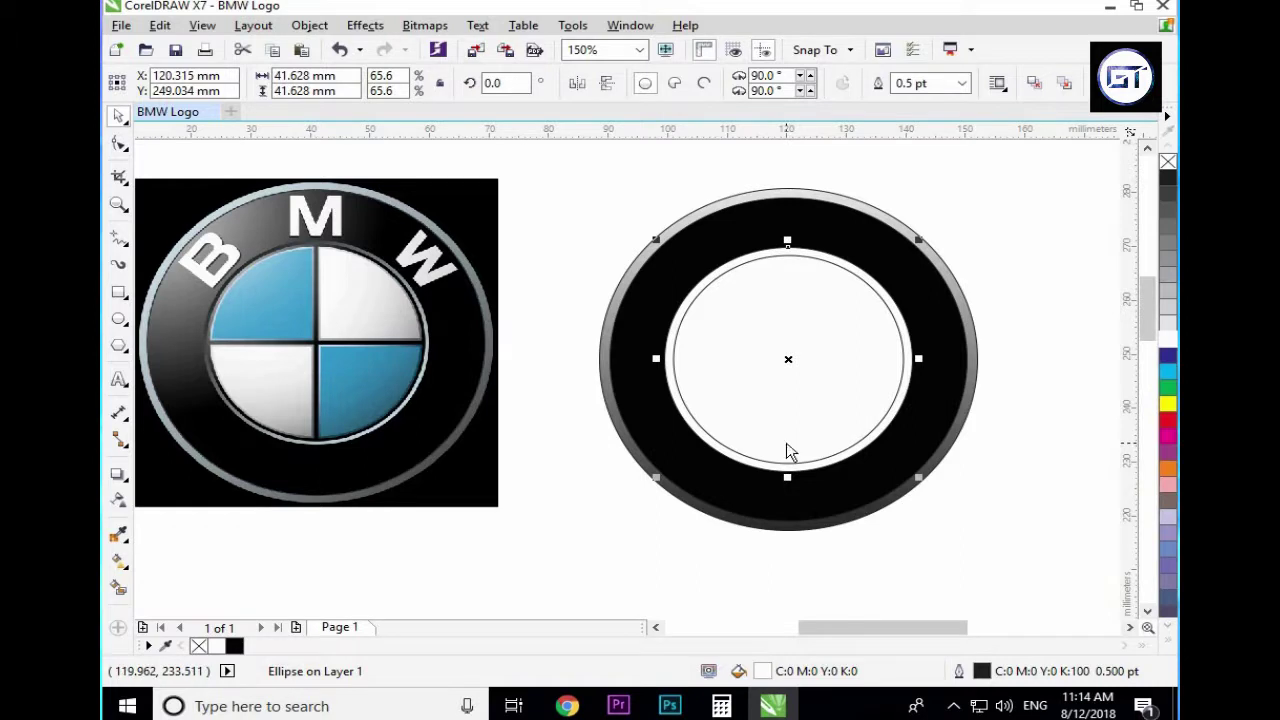
key("ctrl+shift+a")
left_click(668, 386)
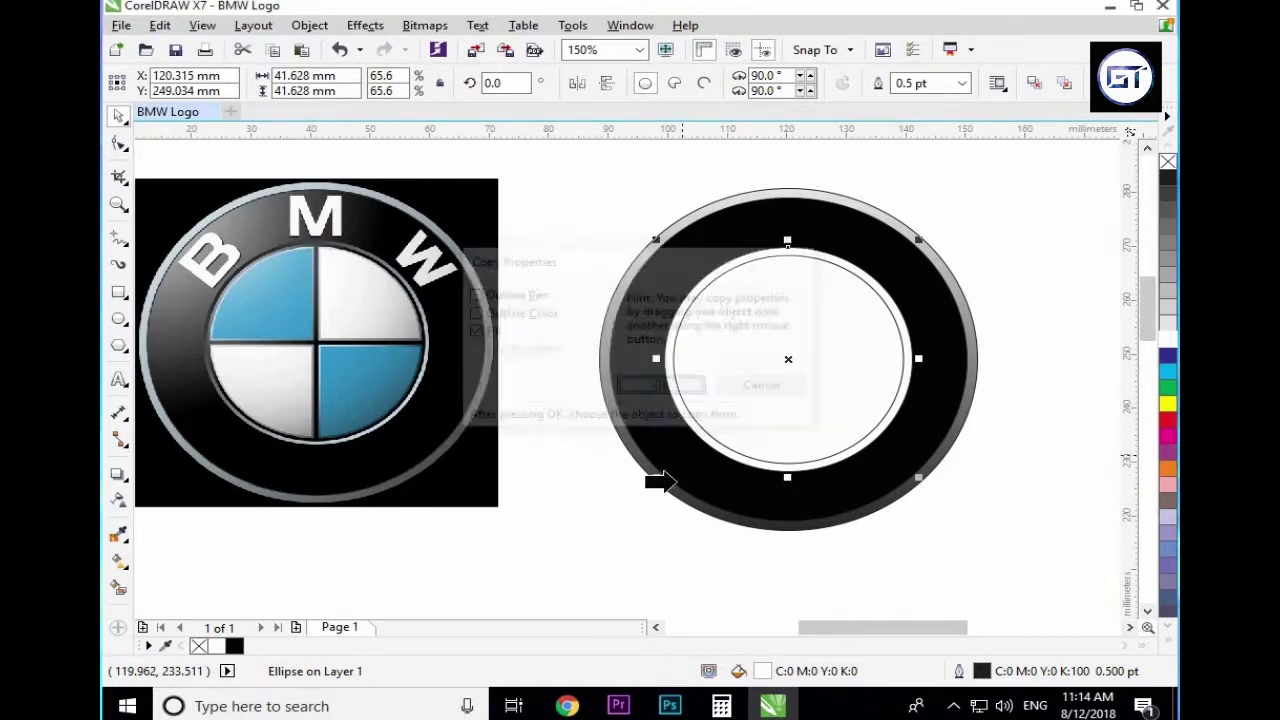
left_click(648, 476)
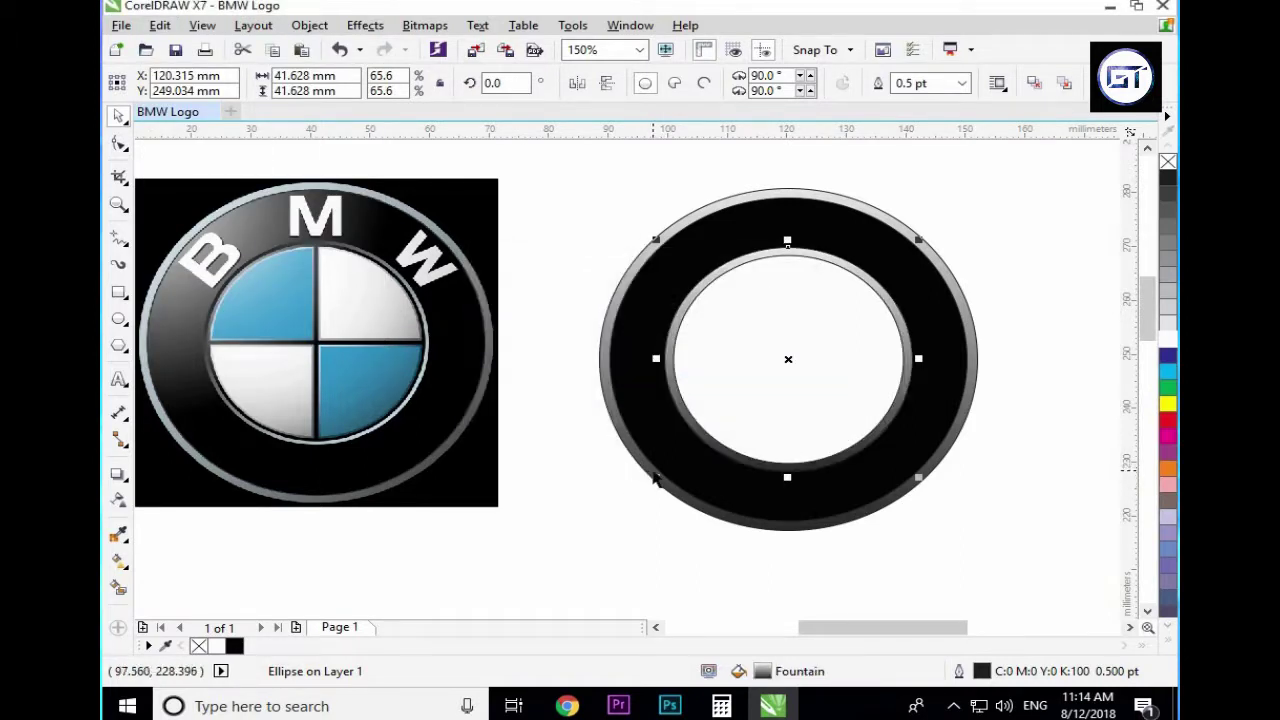
- Change the dark bottom end of the inner ring's fountain fill to light grey
left_click(843, 431)
scroll(850, 440, "up", 1)
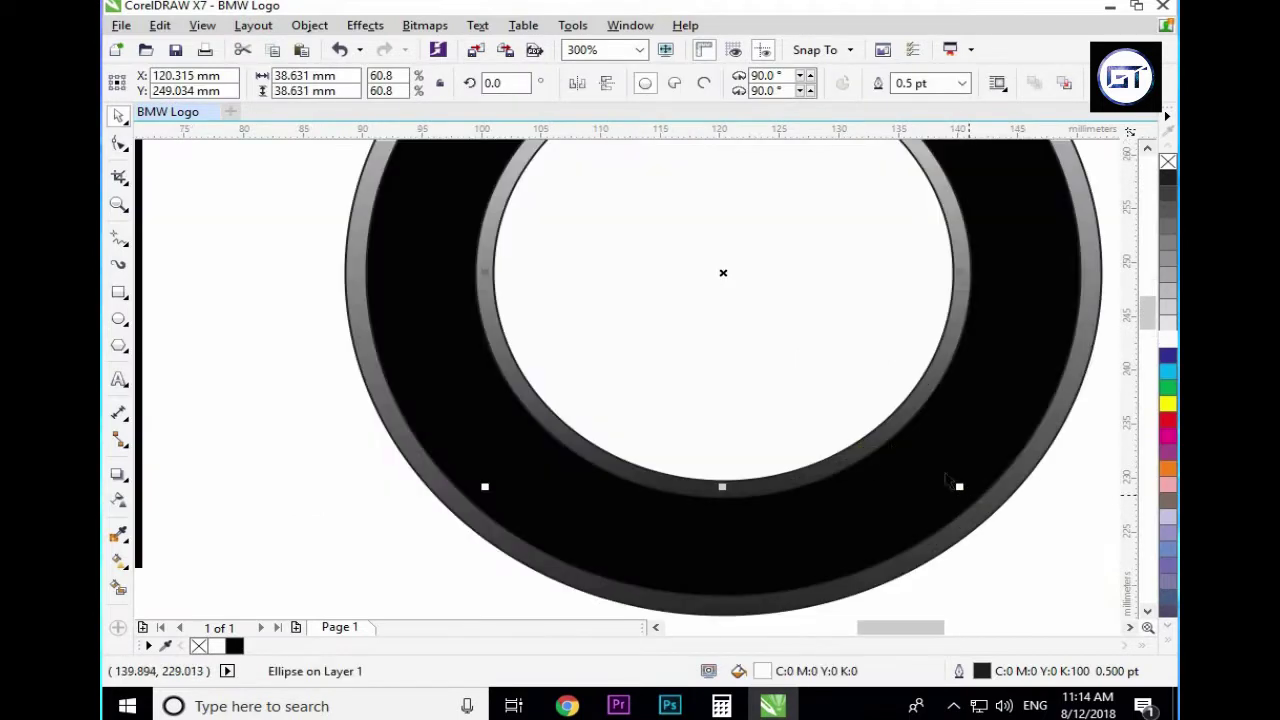
left_click(857, 467)
key("g")
scroll(737, 450, "down", 1)
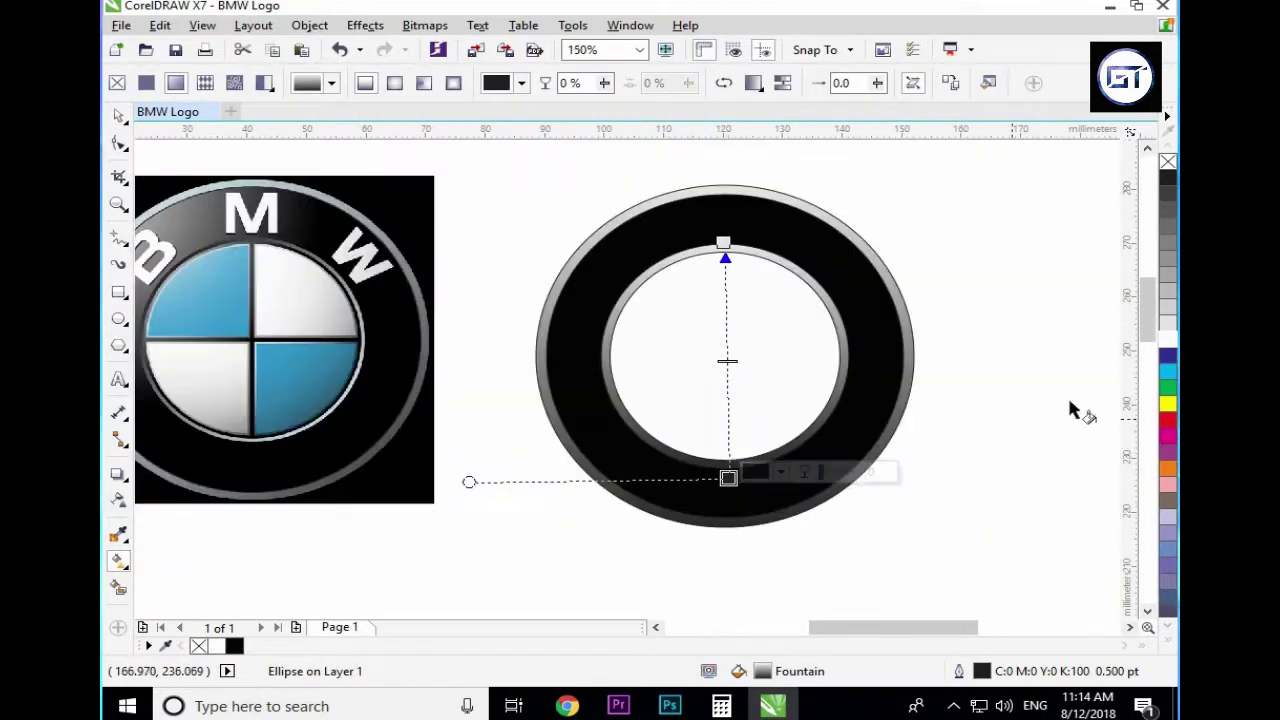
left_click_drag(1168, 275, 732, 480)
key("space")
- Enlarge the innermost white circle about its centre to about 39.8 mm to thin the inner ring
key("Tab")
scroll(866, 478, "up", 1)
scroll(866, 480, "up", 1)
mouse_move(851, 478)
left_mouse_down()
mouse_move(871, 491)
mouse_move(865, 468)
left_mouse_up()
scroll(865, 468, "down", 1)
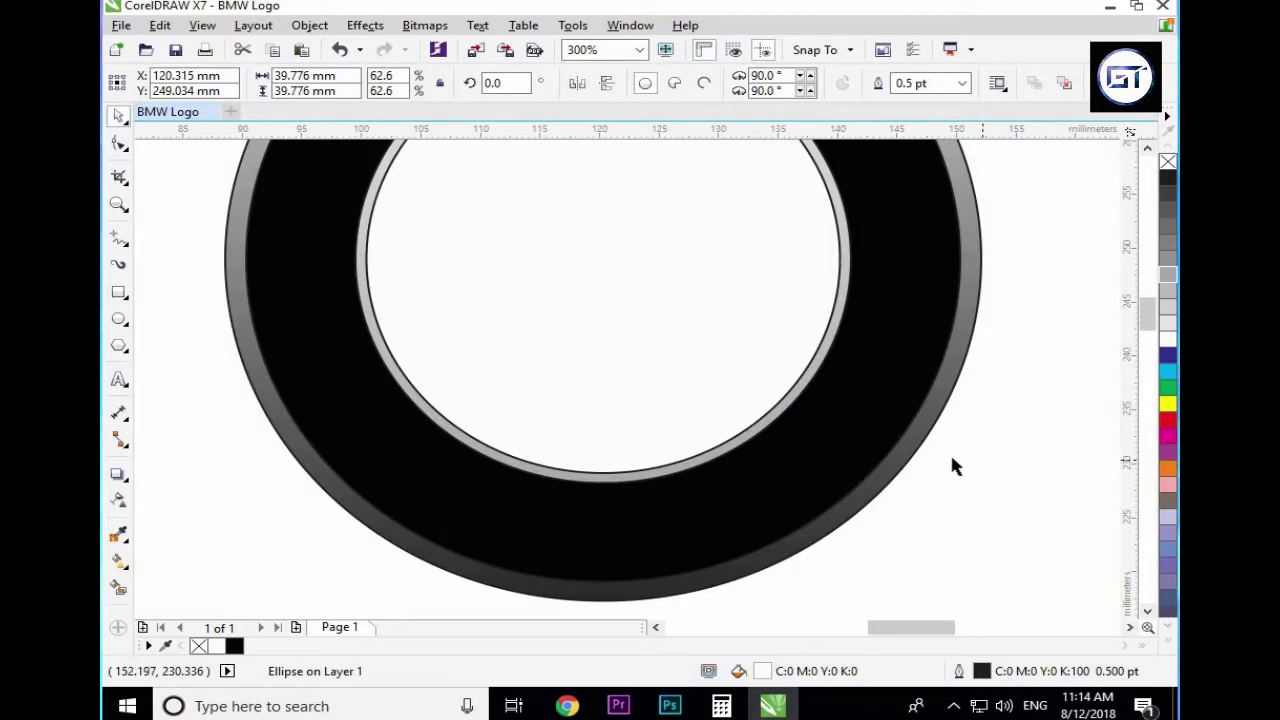
- Place a copy of the innermost white circle level with the emblem, just to its right
scroll(663, 409, "down", 2)
scroll(654, 386, "up", 1)
left_click_drag(523, 385, 866, 385)
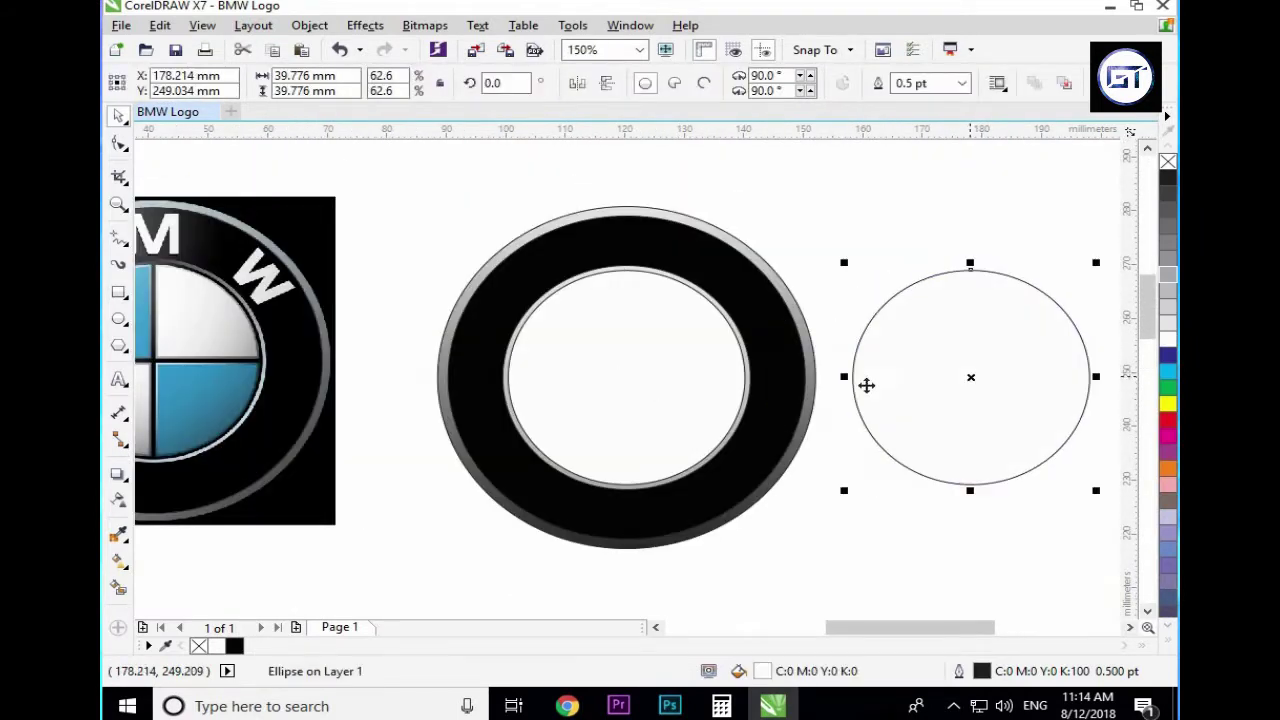
- Draw a narrow vertical rectangle about 0.5 mm wide and 17.5 mm high over the copied circle
scroll(866, 385, "down", 1)
scroll(1005, 386, "up", 1)
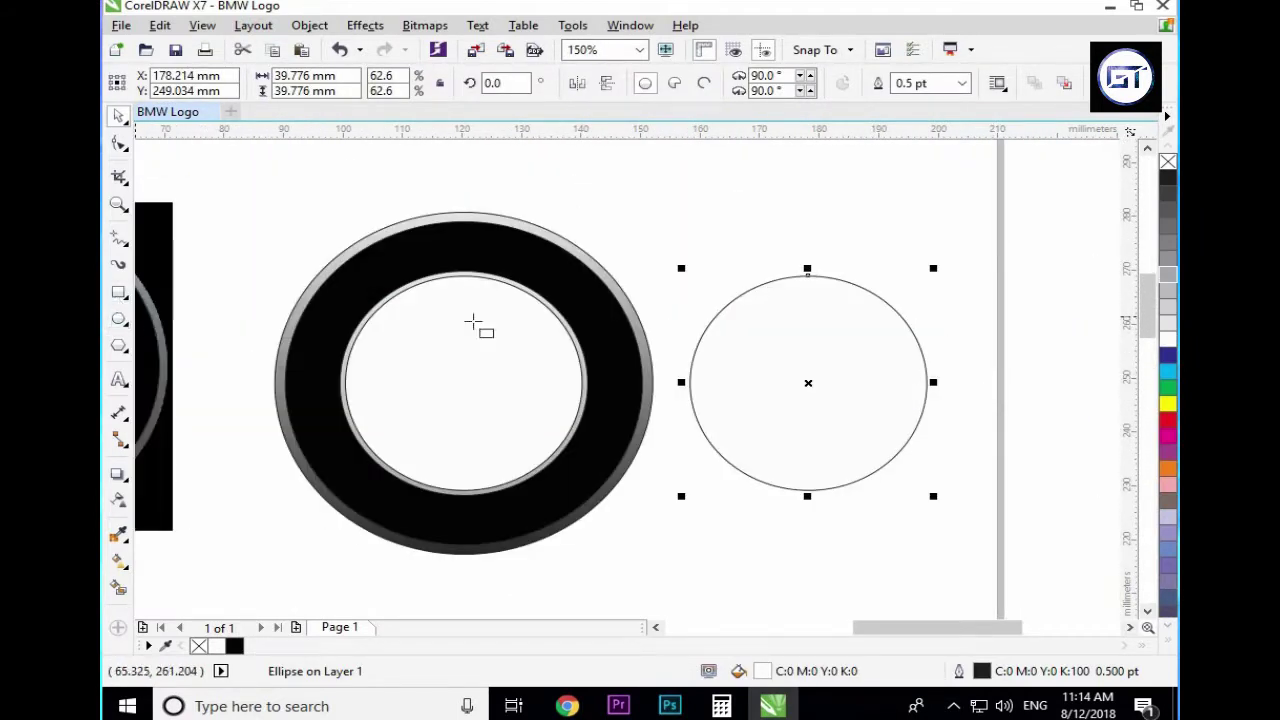
key("F6")
scroll(805, 315, "down", 1)
scroll(803, 277, "up", 1)
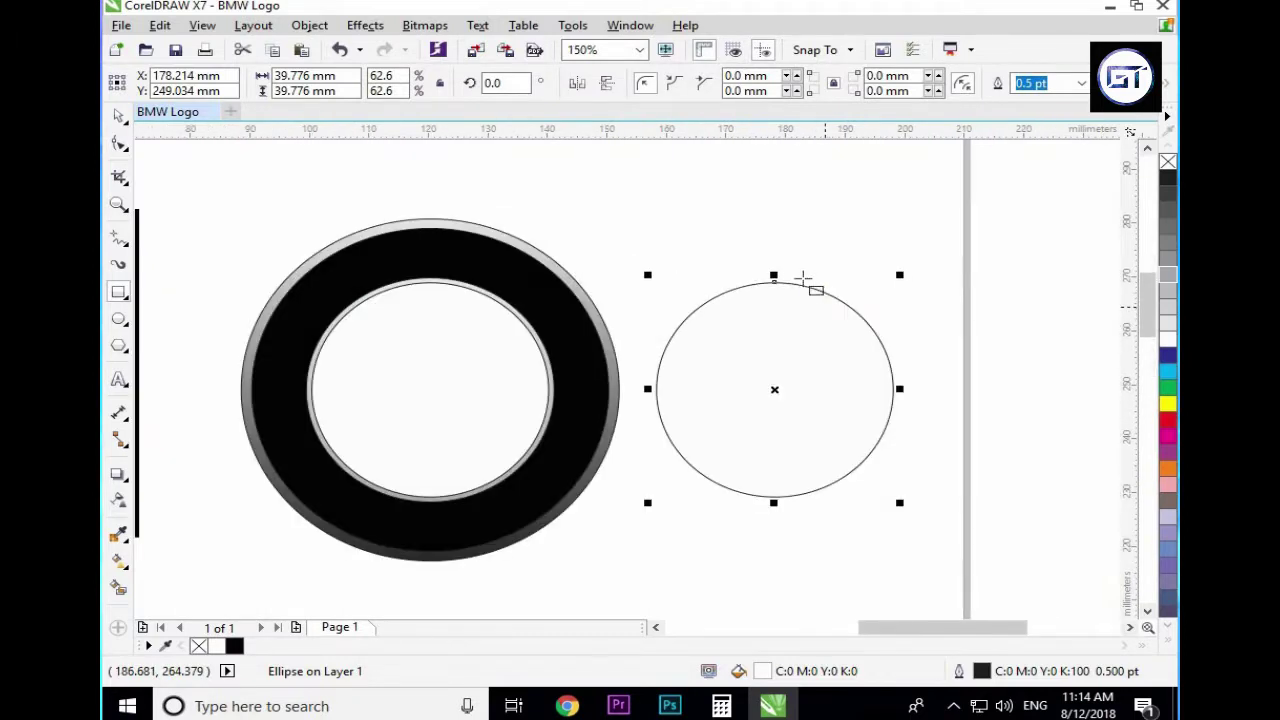
left_click_drag(781, 259, 788, 365)
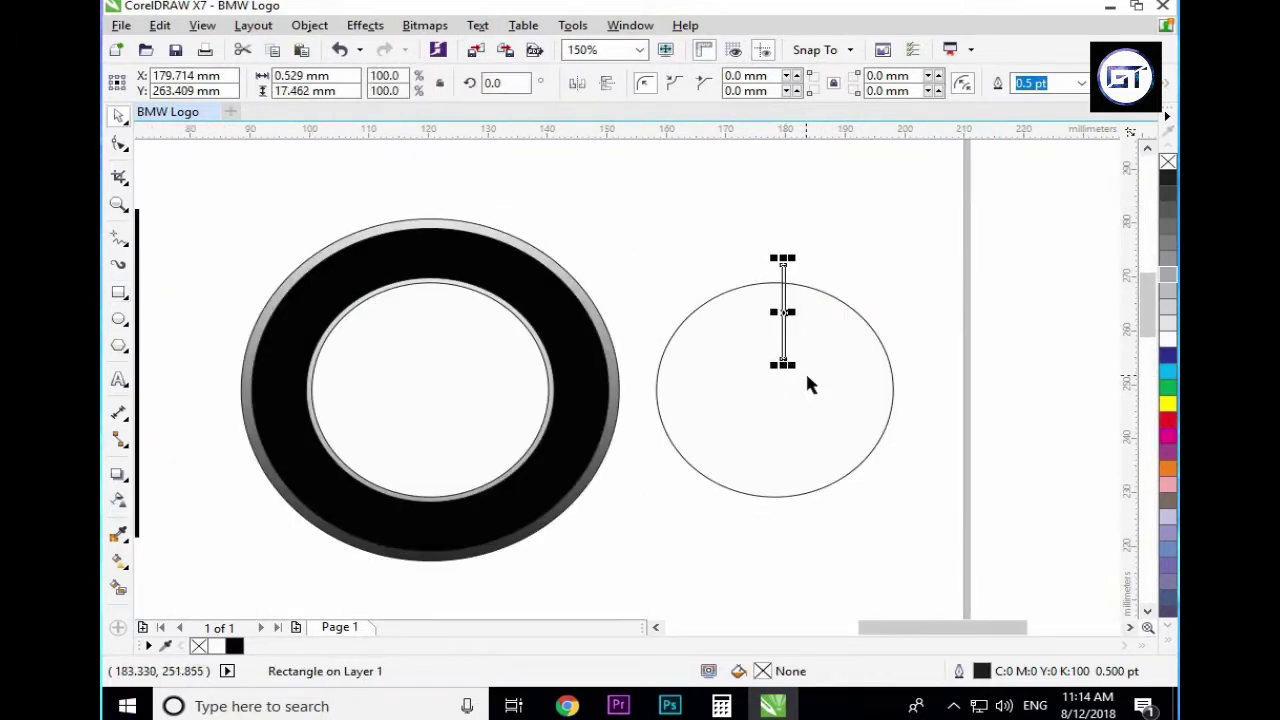
- Centre the narrow rectangle on the copied circle and lengthen it about its centre to about 52 mm
left_click(805, 373, "shift")
key("c")
key("e")
left_click(720, 275)
left_click_drag(723, 237, 817, 480)
left_click_drag(774, 442, 791, 505)
- Rotate a copy of the vertical bar to horizontal about its centre and group both bars as a cross
left_click(777, 360)
left_click_drag(776, 244, 903, 395)
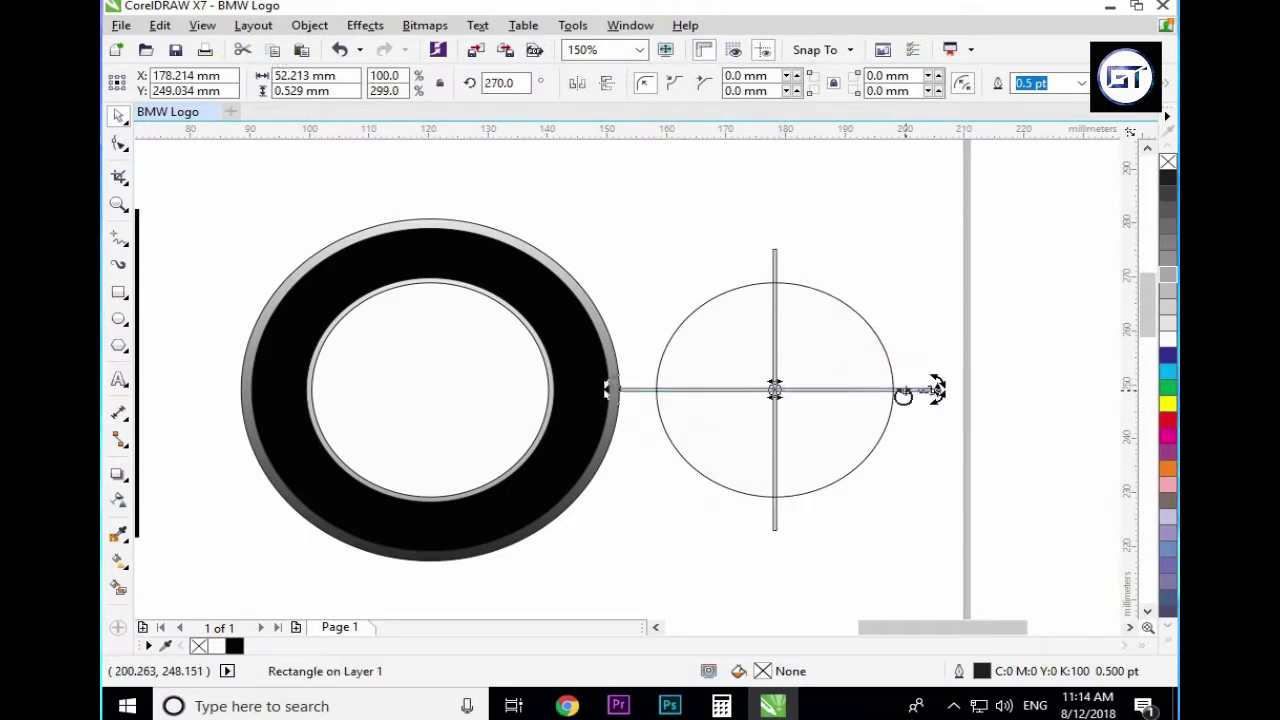
left_click(776, 258, "shift")
right_click(774, 254)
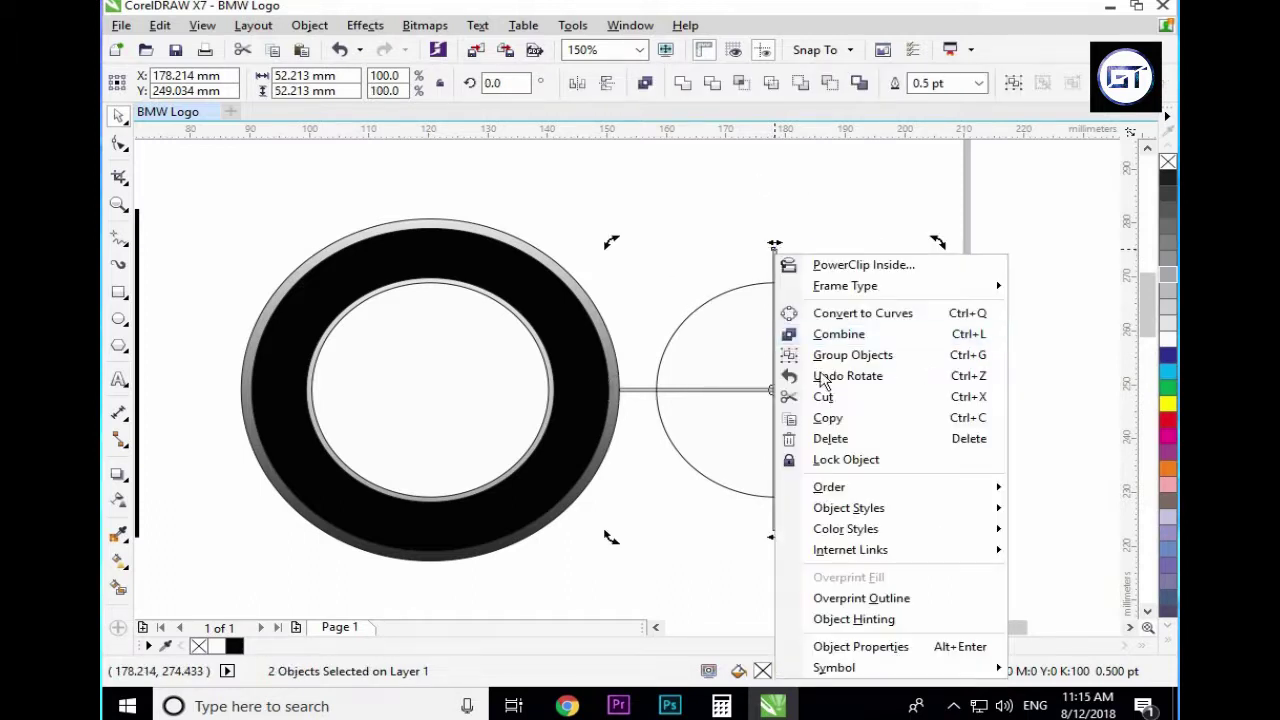
left_click(866, 356)
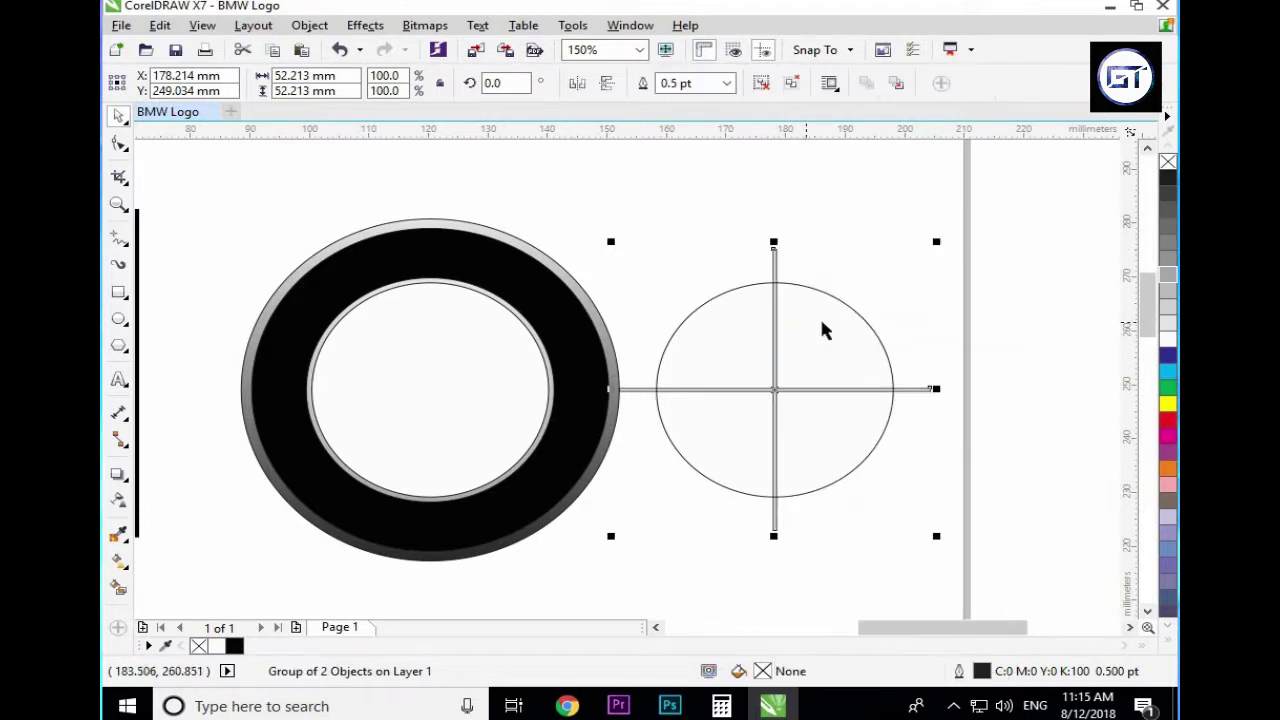
- Trim the copied circle with the grouped cross, then delete the cross
left_click(844, 305)
left_click(775, 256)
left_click(803, 311, "shift")
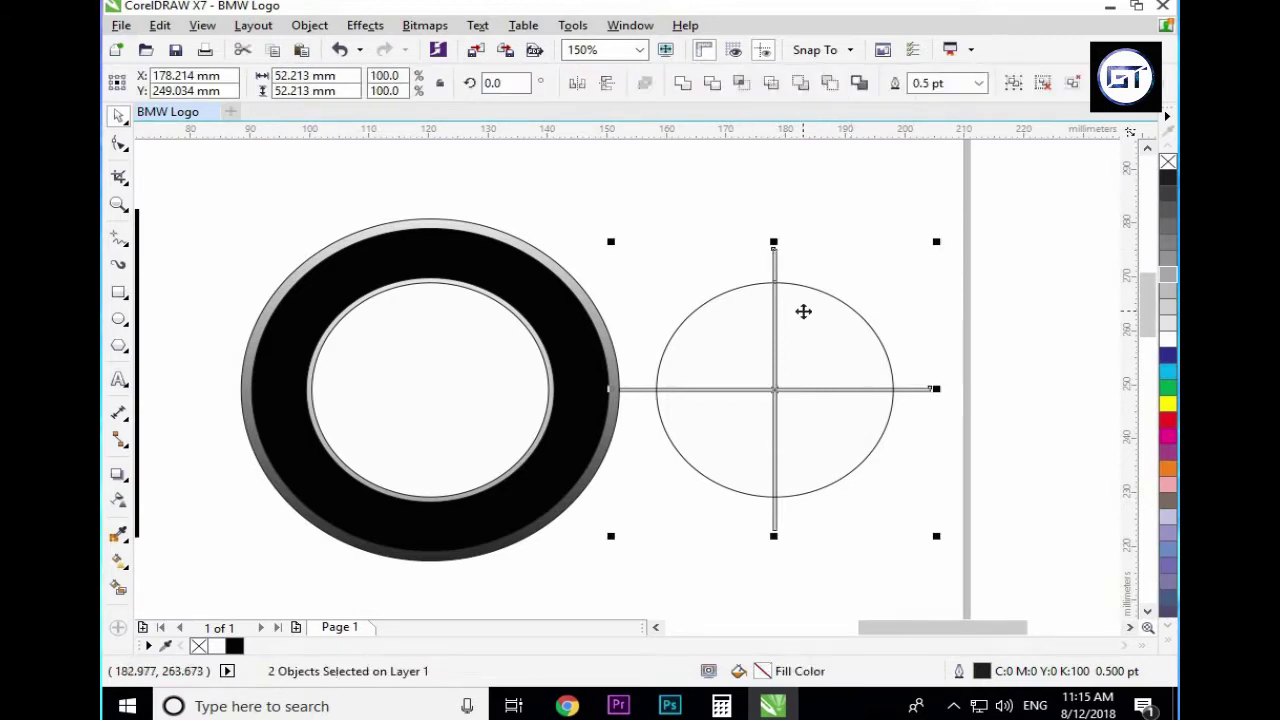
left_click(738, 84)
left_click(781, 262)
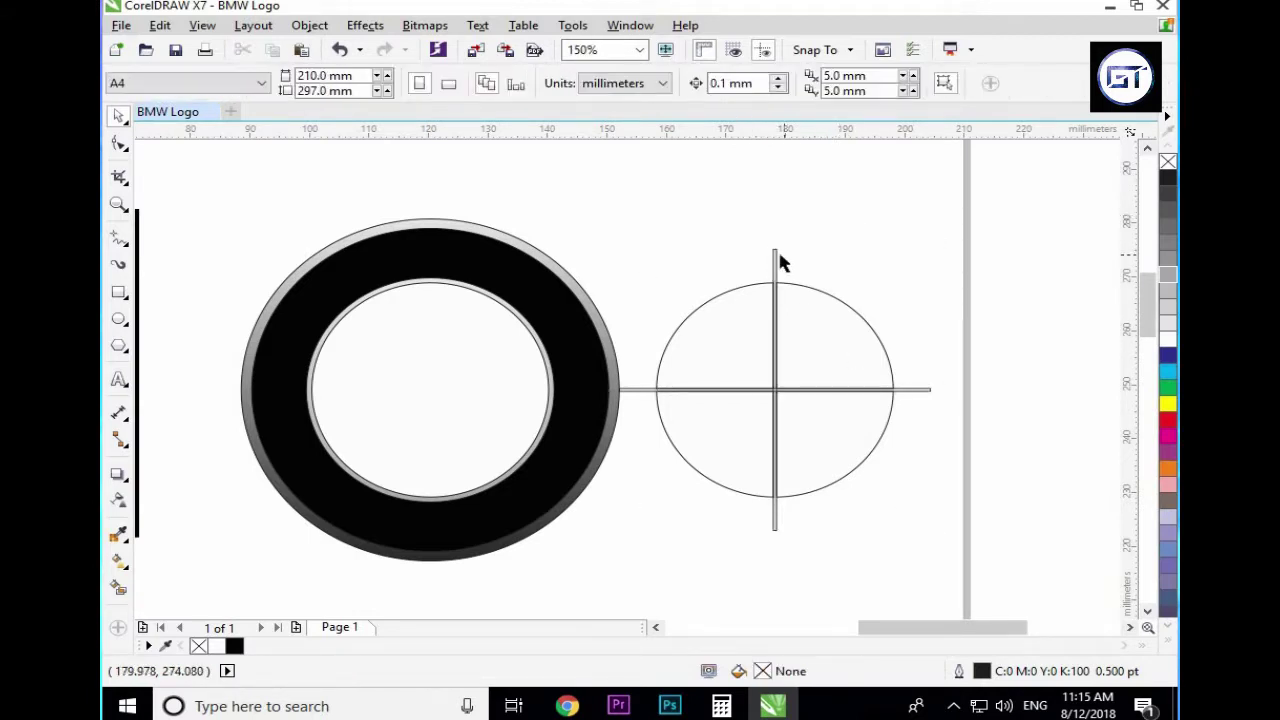
left_click(775, 262)
key("Delete")
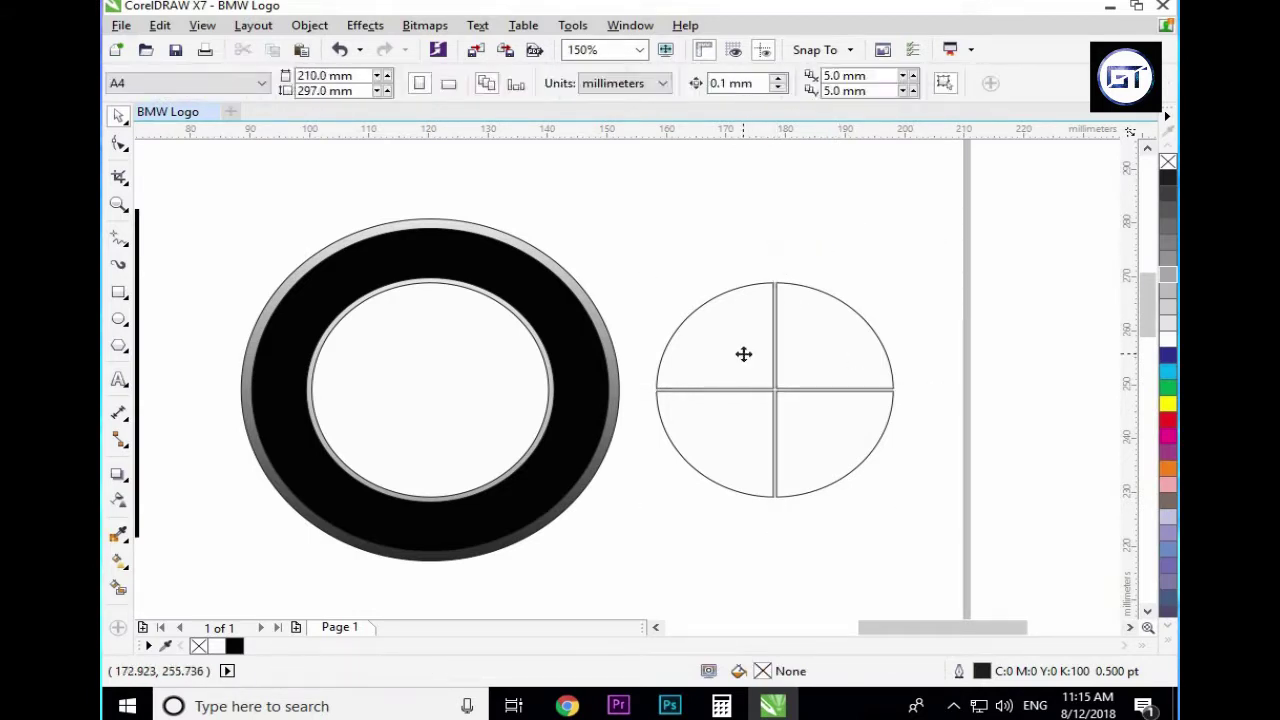
- Break the trimmed circle apart into separate quadrant curves
left_click(745, 363)
right_click(745, 363)
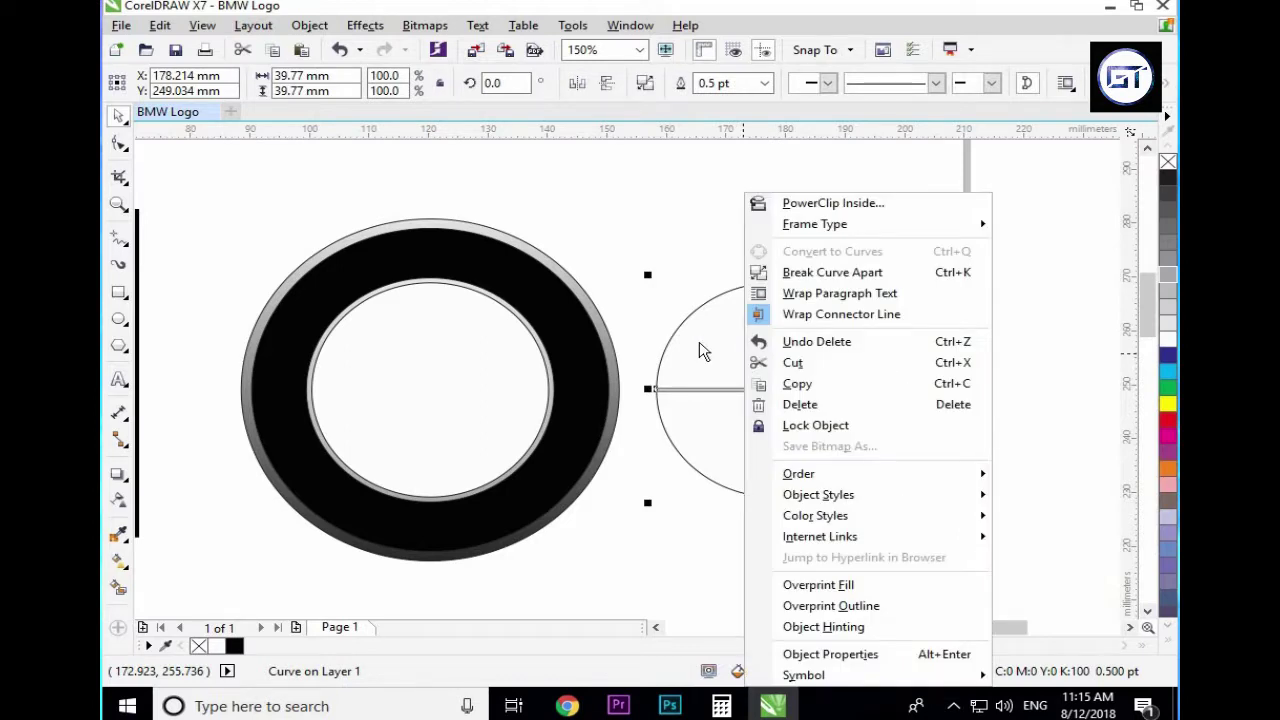
left_click(868, 272)
left_click(745, 252)
- Fill the upper-left and lower-right quadrants with the blue sampled from the reference logo
scroll(744, 320, "down", 1)
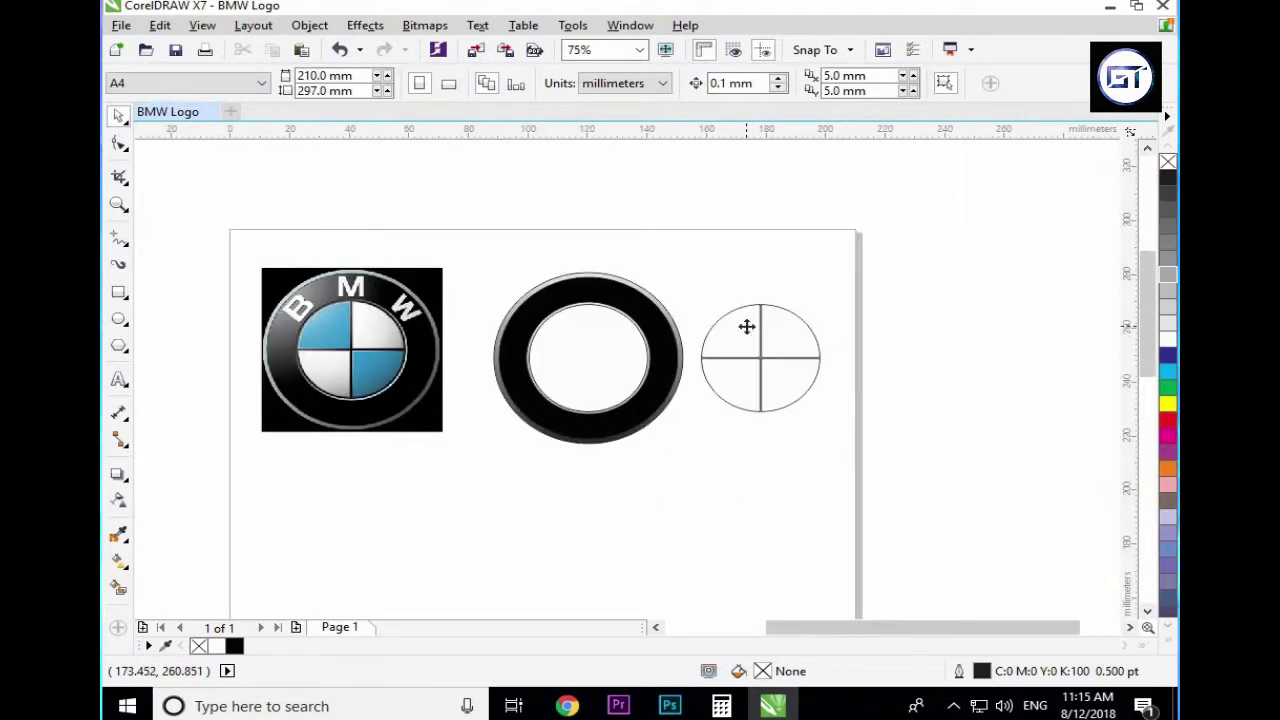
left_click(744, 322)
left_click(805, 388, "shift")
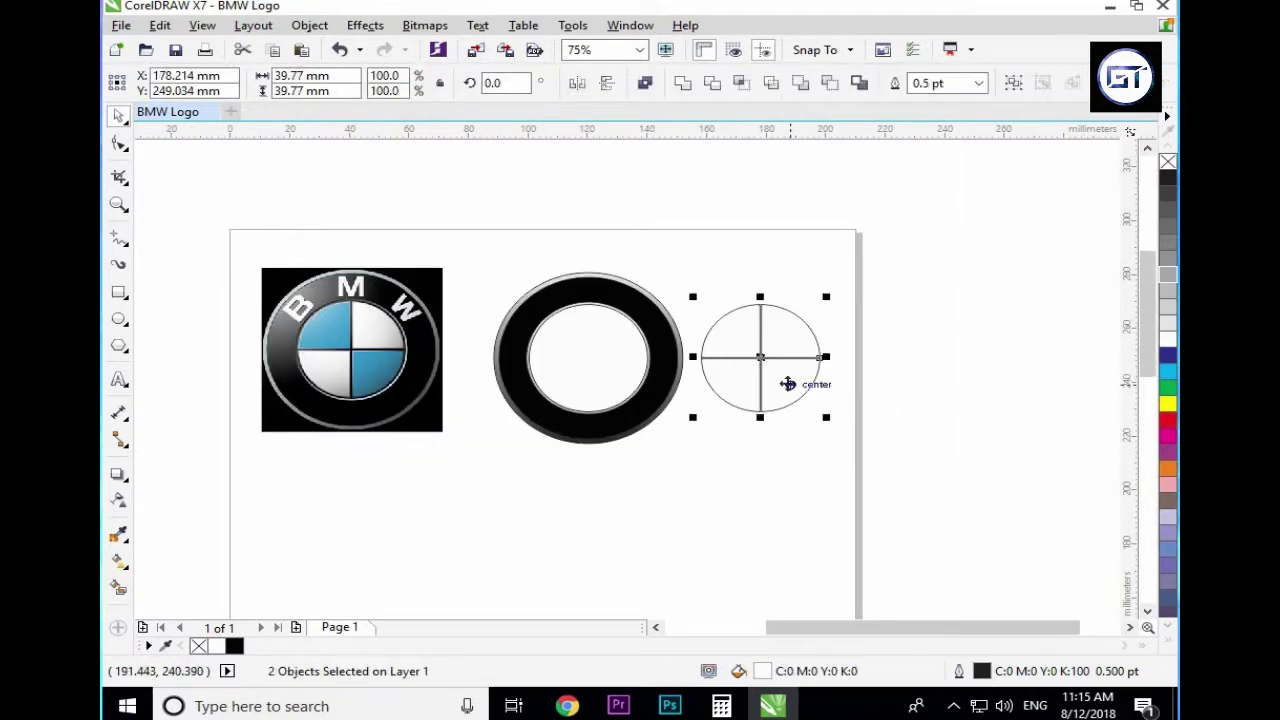
left_click(122, 532)
left_click(376, 365)
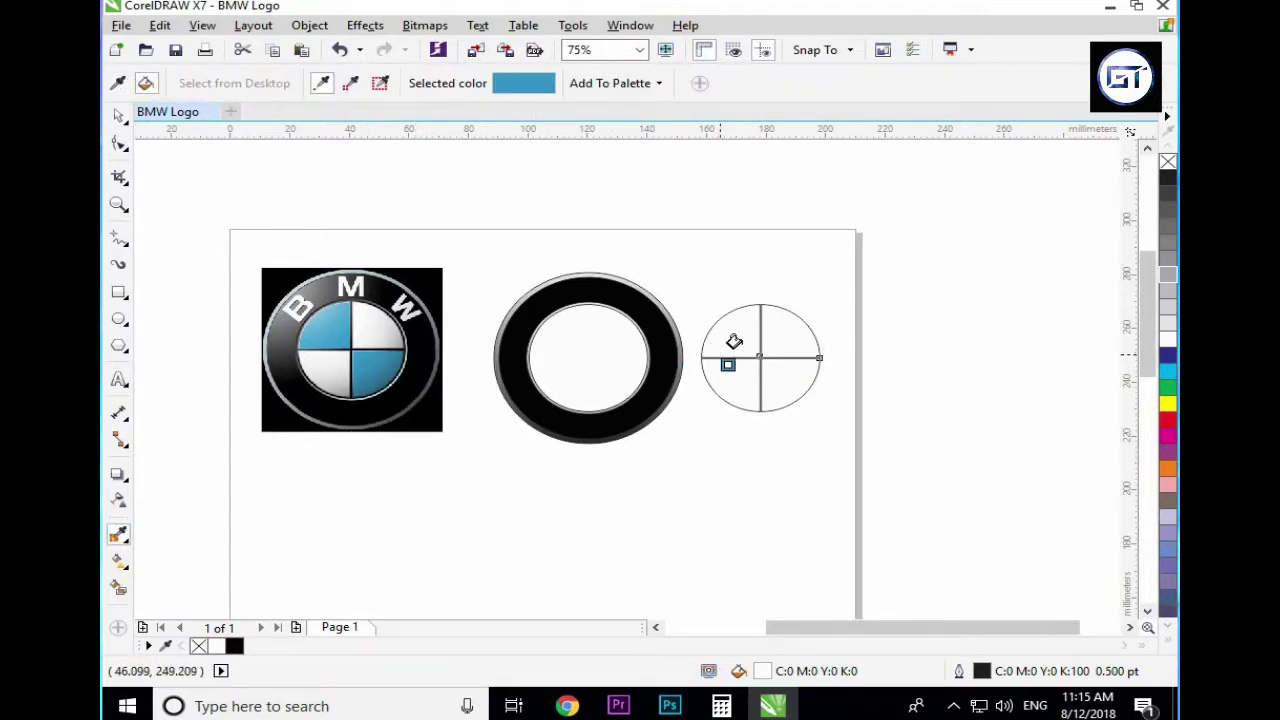
left_click(735, 340)
left_click(783, 386)
key("space")
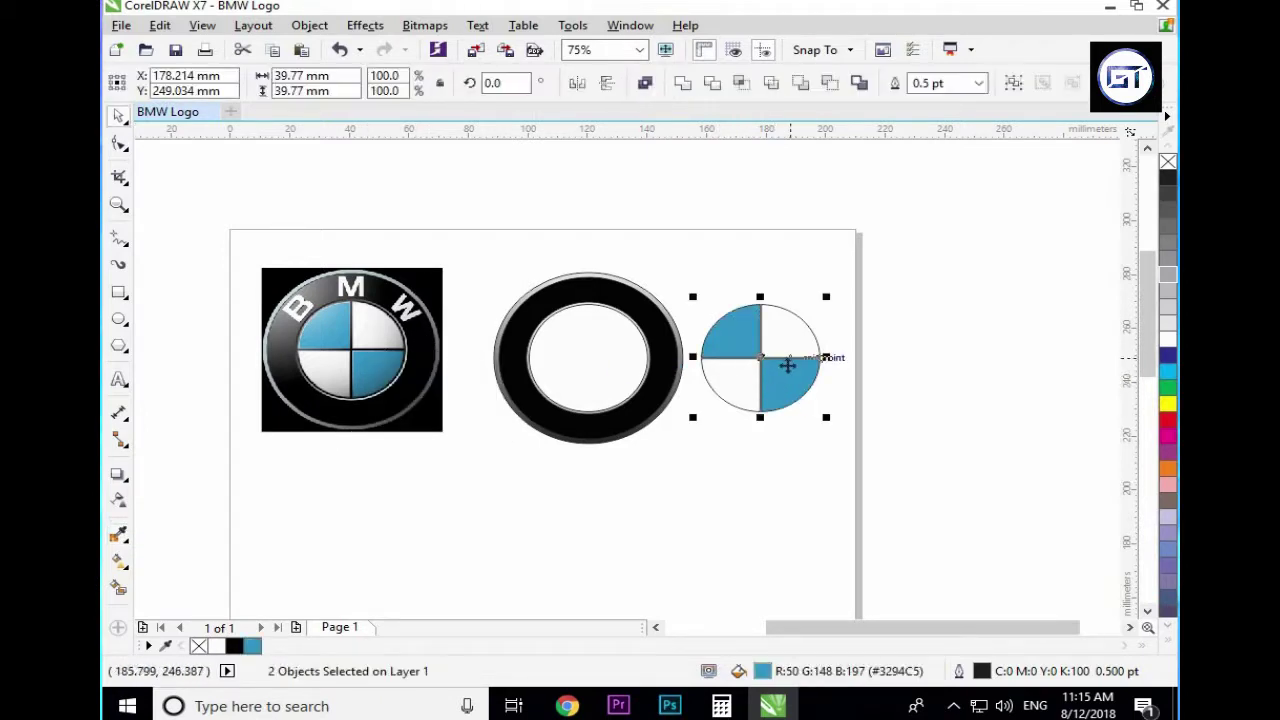
- Remove the outlines from all four quadrants and group them
scroll(750, 324, "up", 1)
left_click_drag(630, 258, 933, 545)
right_click(1168, 163)
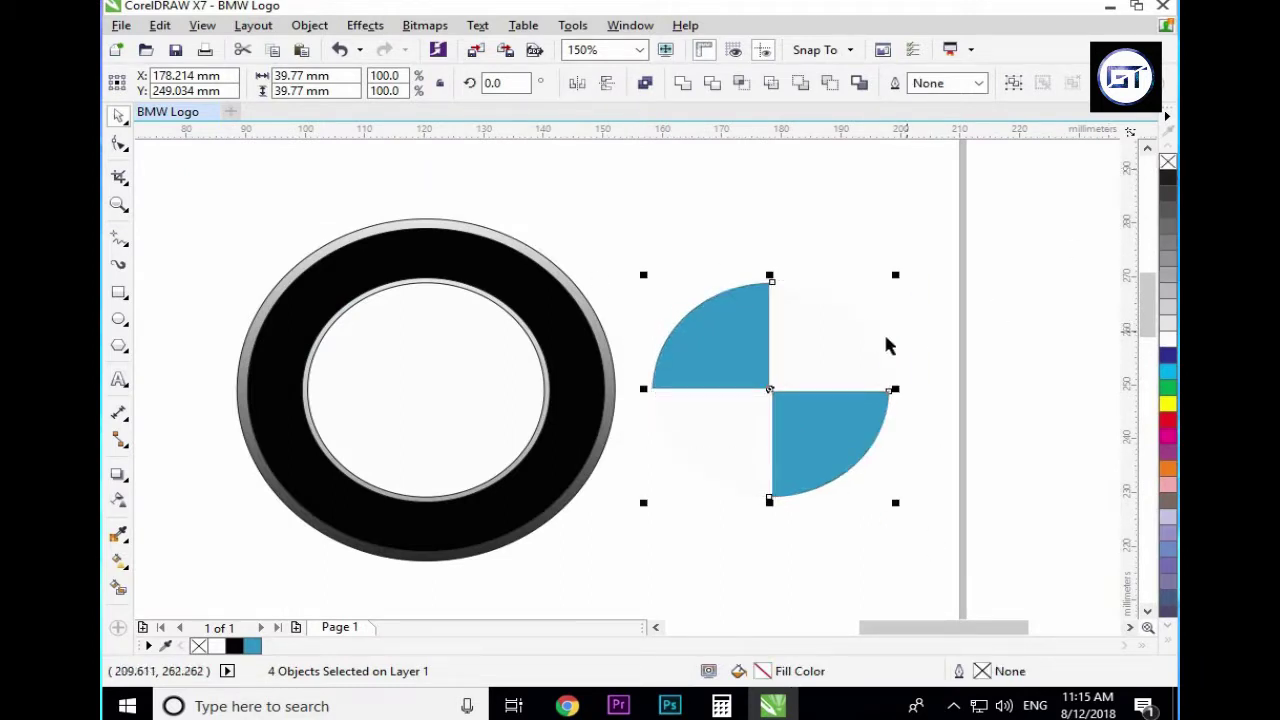
key("ctrl+g")
- Fill the emblem's innermost circle black and centre the quadrant group on it
left_click(468, 433)
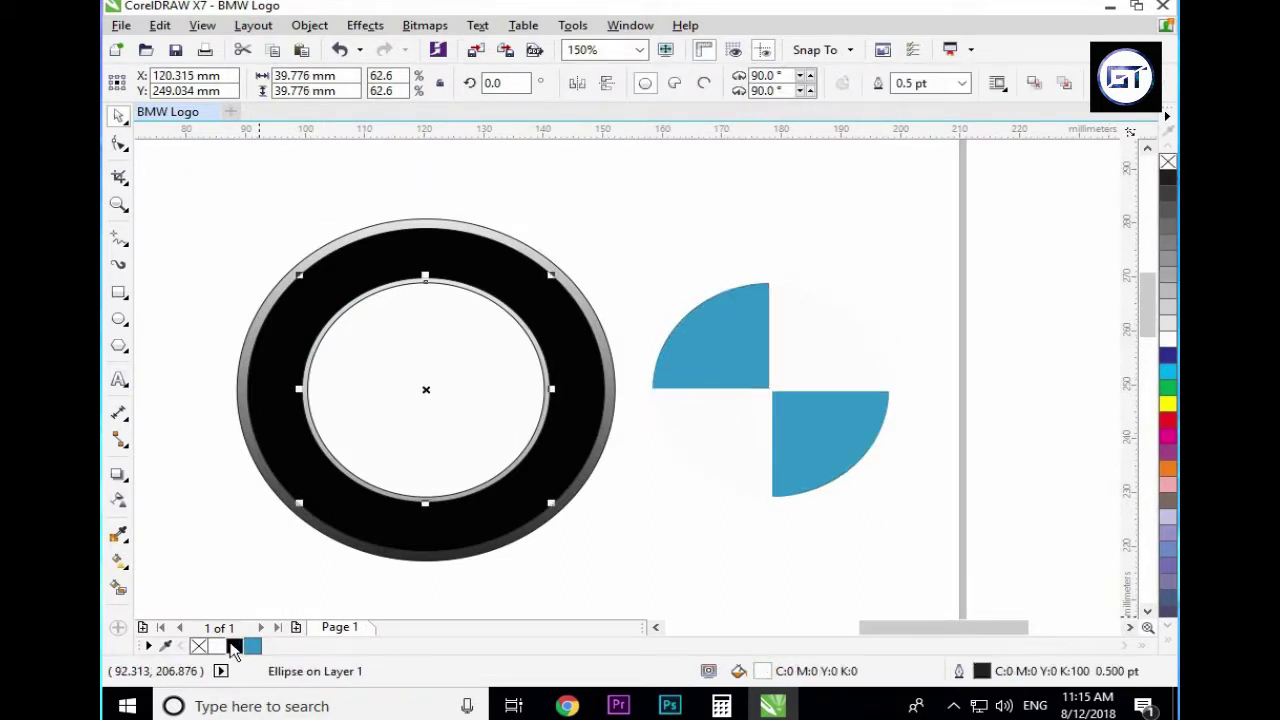
left_click(233, 645)
left_click(655, 432)
left_click(450, 423, "shift")
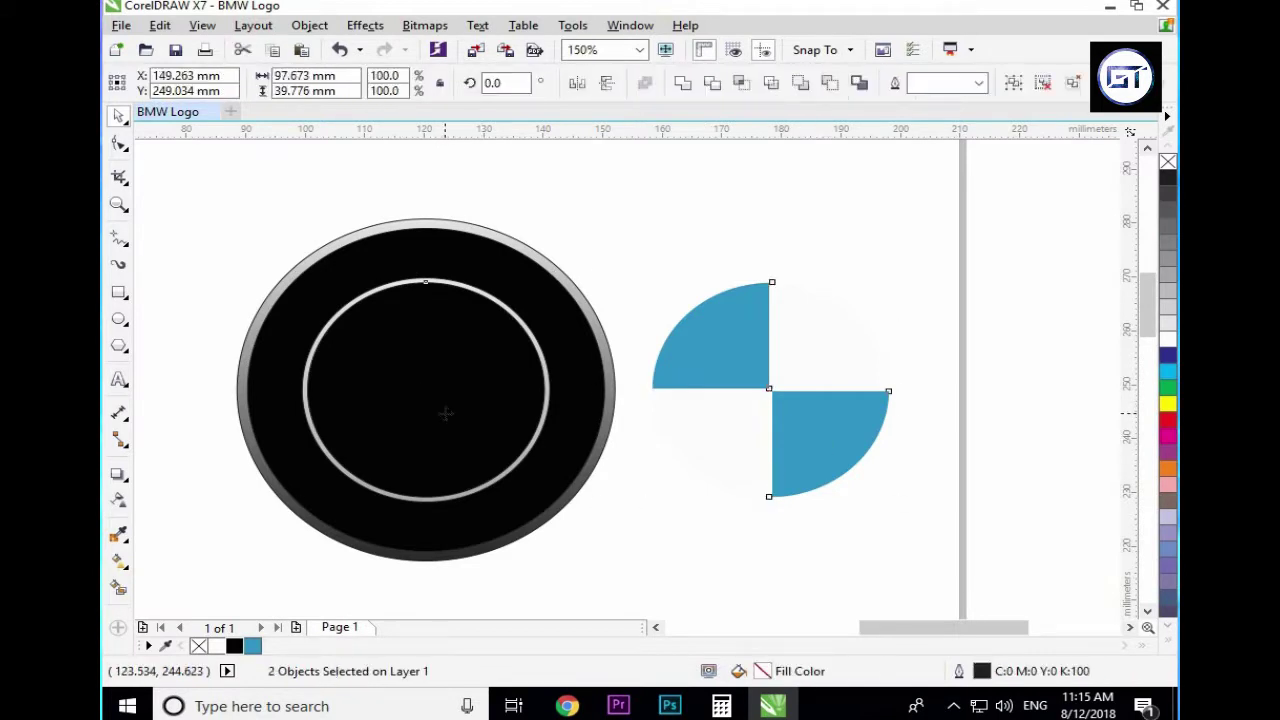
key("c")
key("e")
left_click(679, 413)
- Paste a copy of the large black circle in place on top of the emblem
scroll(679, 413, "down", 2)
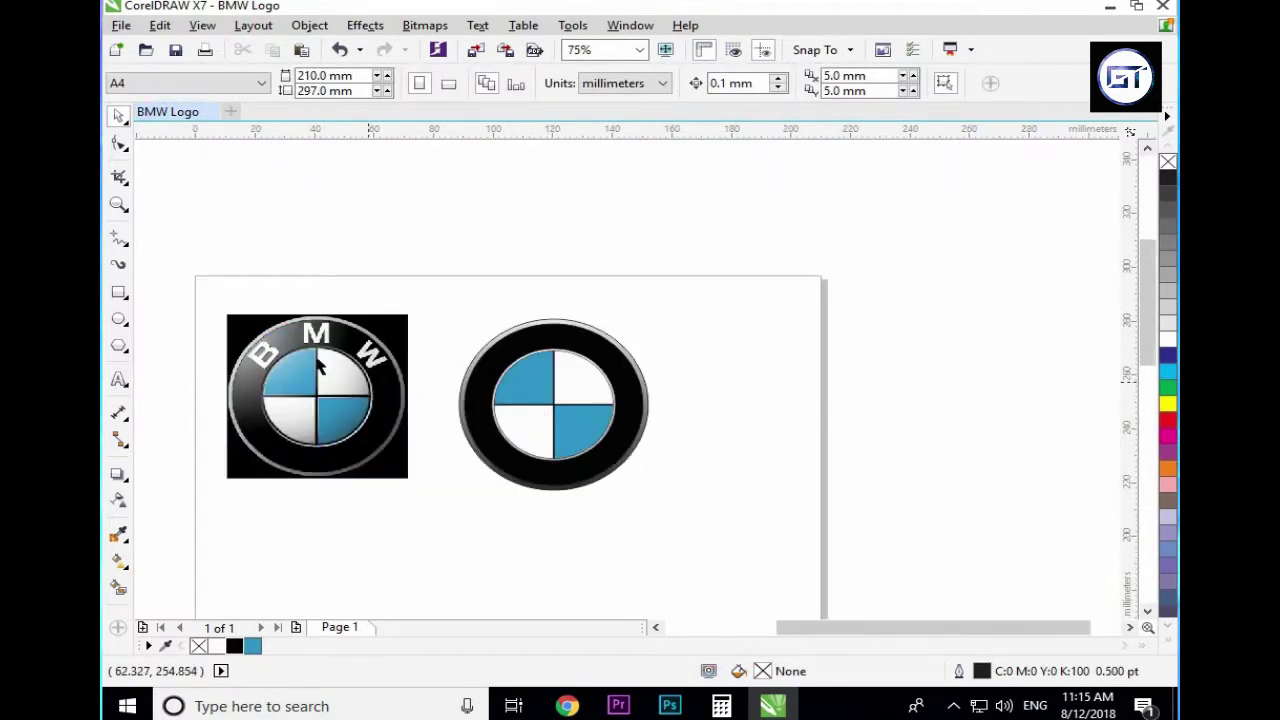
scroll(297, 354, "up", 2)
left_click(695, 393)
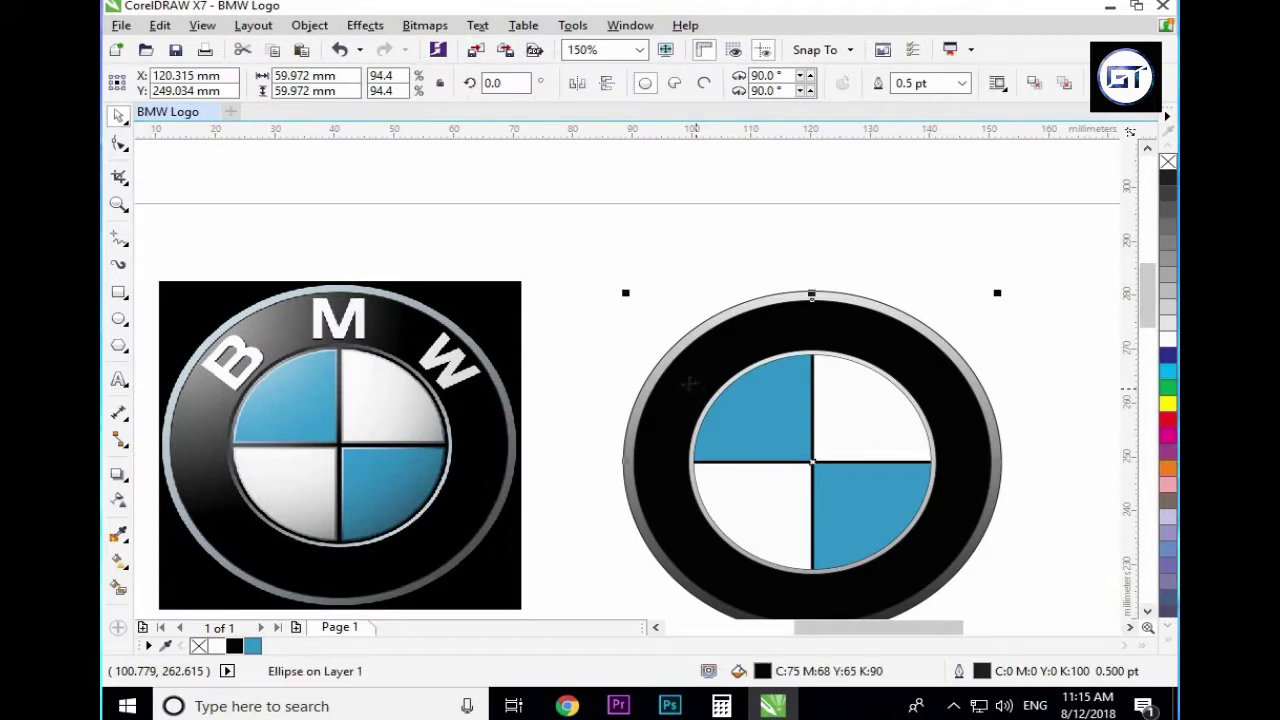
key("shift+Page_Up")
scroll(590, 322, "down", 2)
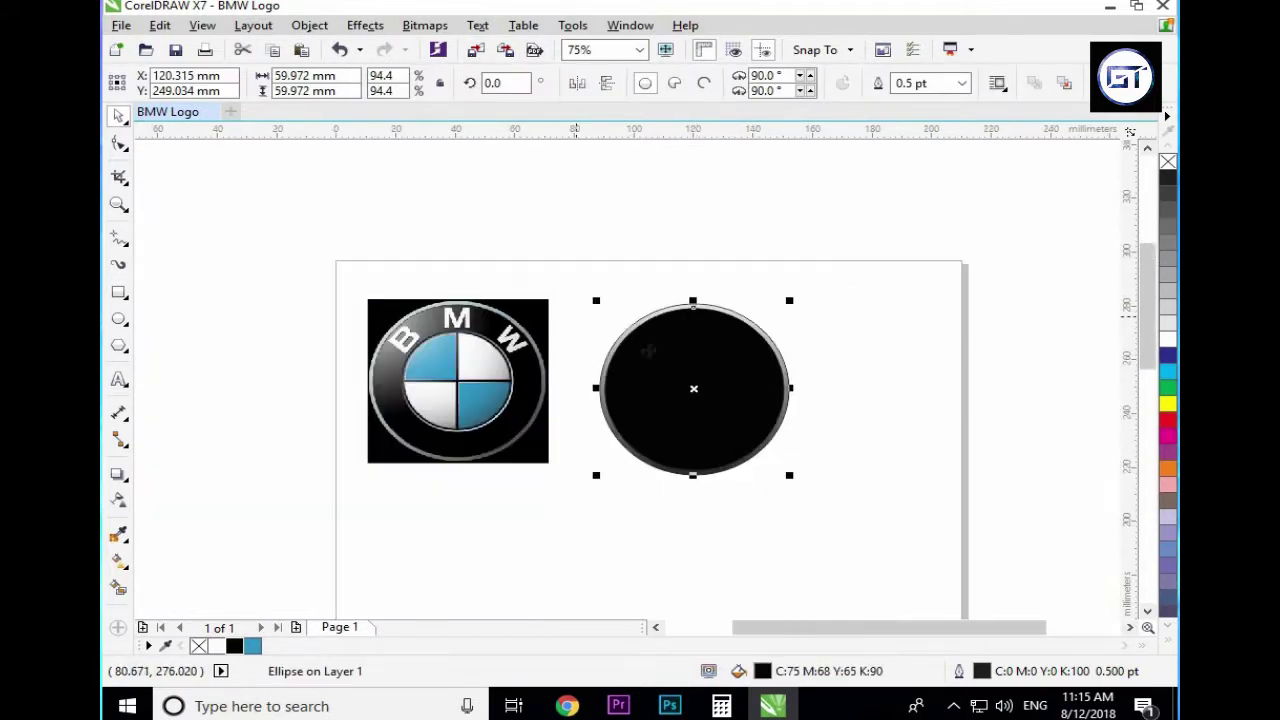
- Bring the inner gradient circle, inner black circle and quadrant group to the front, and ungroup the quadrants
scroll(668, 357, "up", 2)
left_click_drag(500, 295, 996, 554)
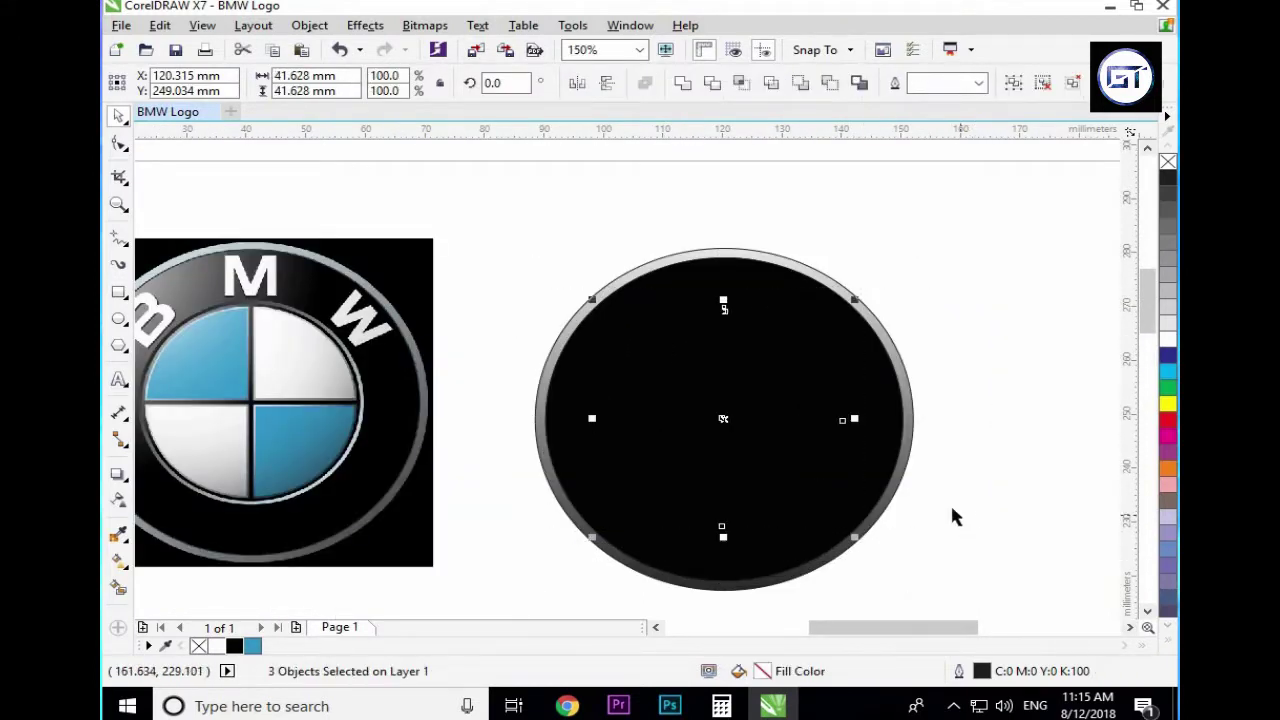
right_click(737, 420)
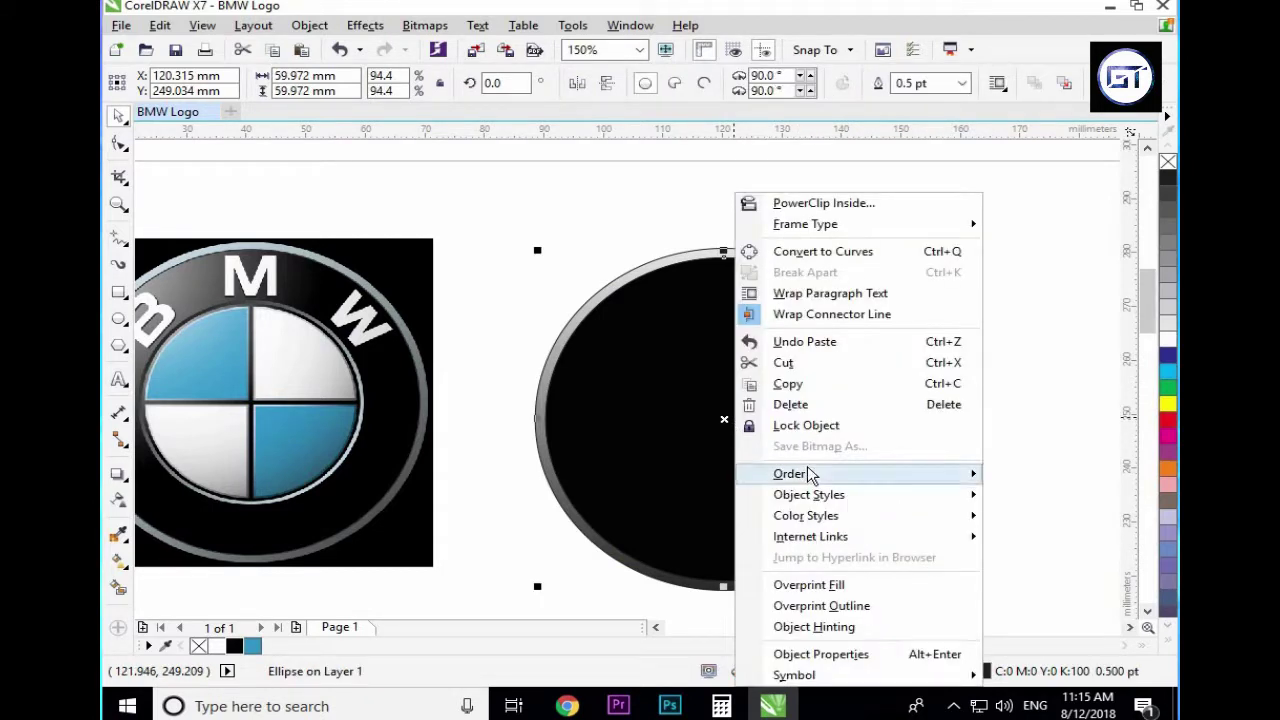
mouse_move(891, 481)
left_click(513, 405)
left_click_drag(491, 290, 1000, 554)
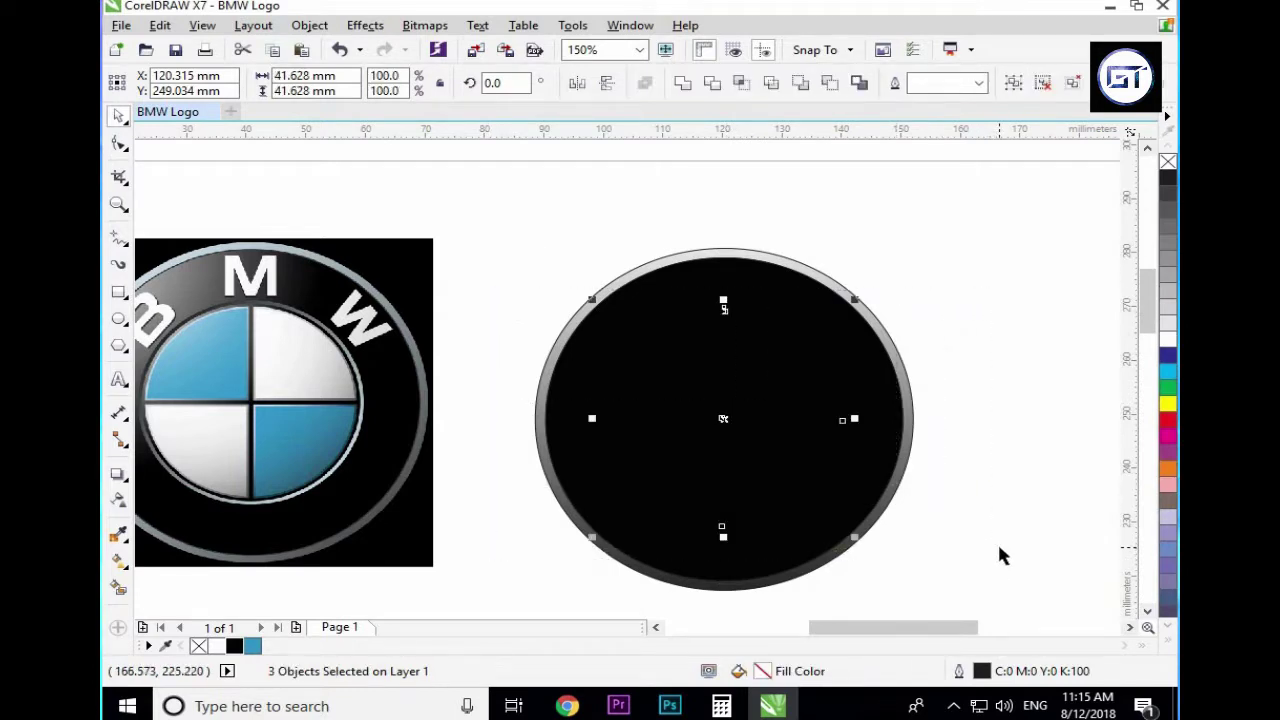
key("shift+Page_Up")
left_click(998, 546)
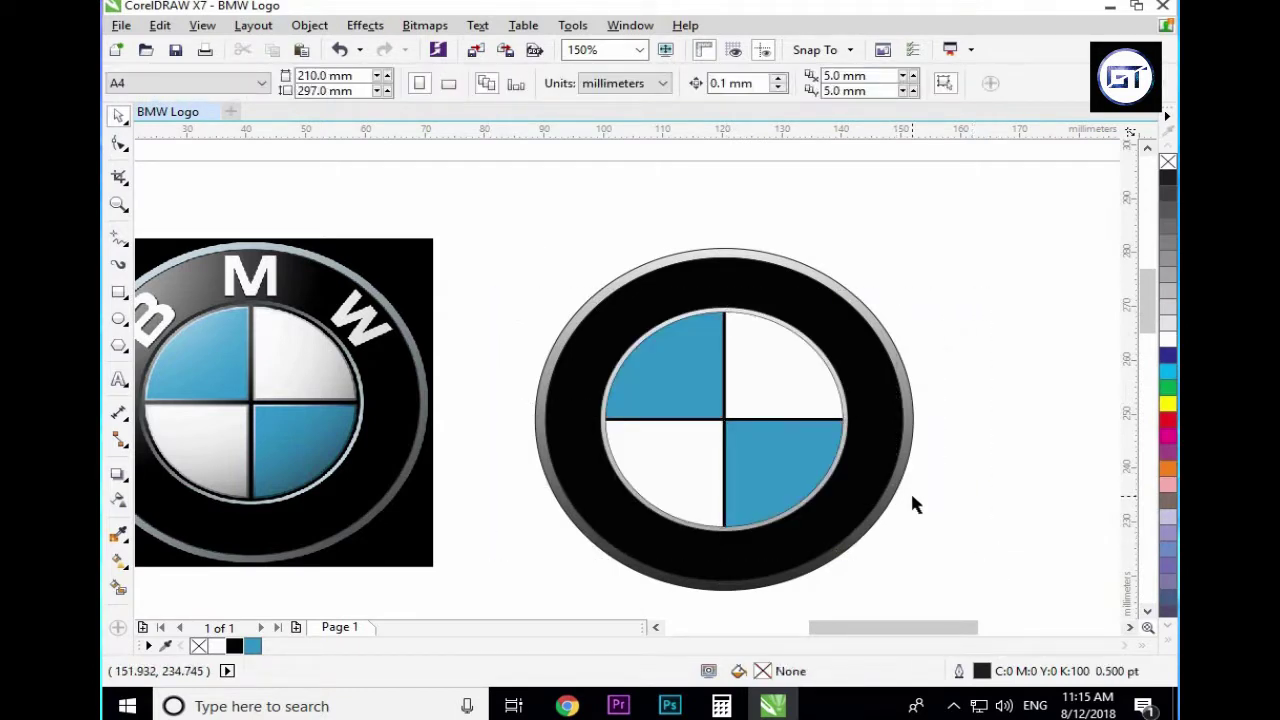
left_click(689, 397)
key("ctrl+u")
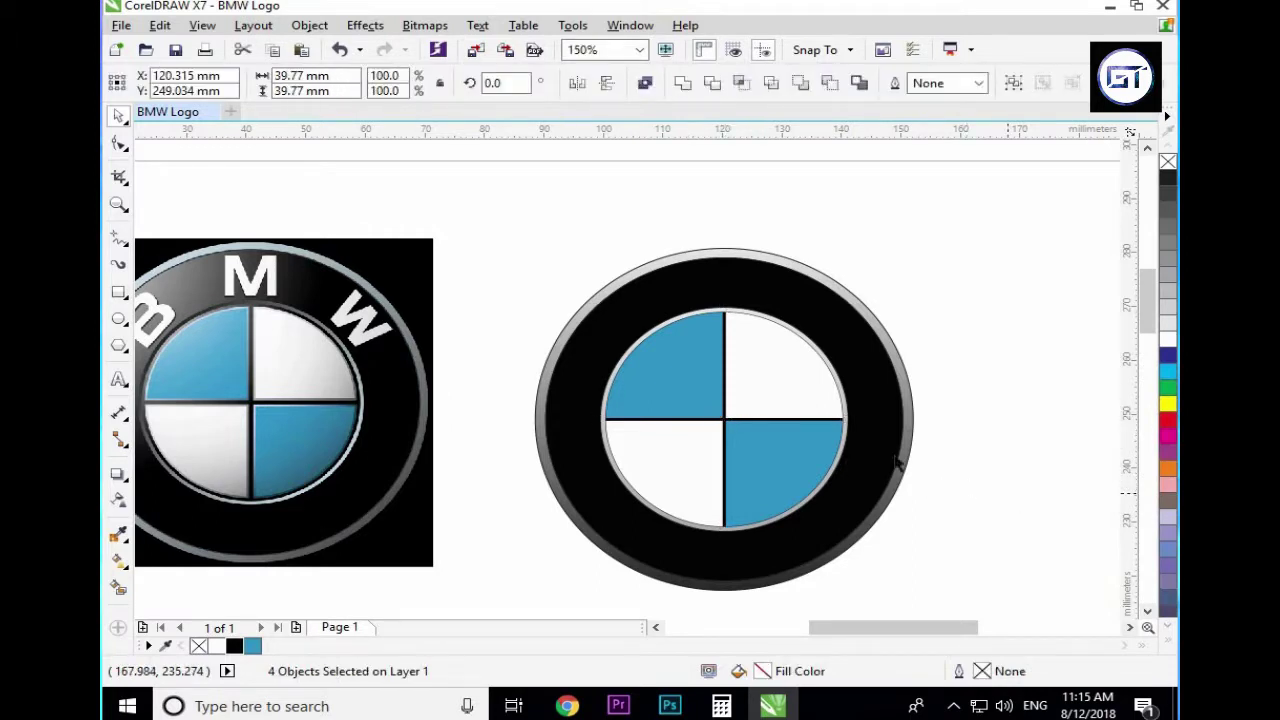
- Fill the copied large circle white and give it a linear transparency fading from the ring's upper-left edge toward the centre
left_click(881, 450)
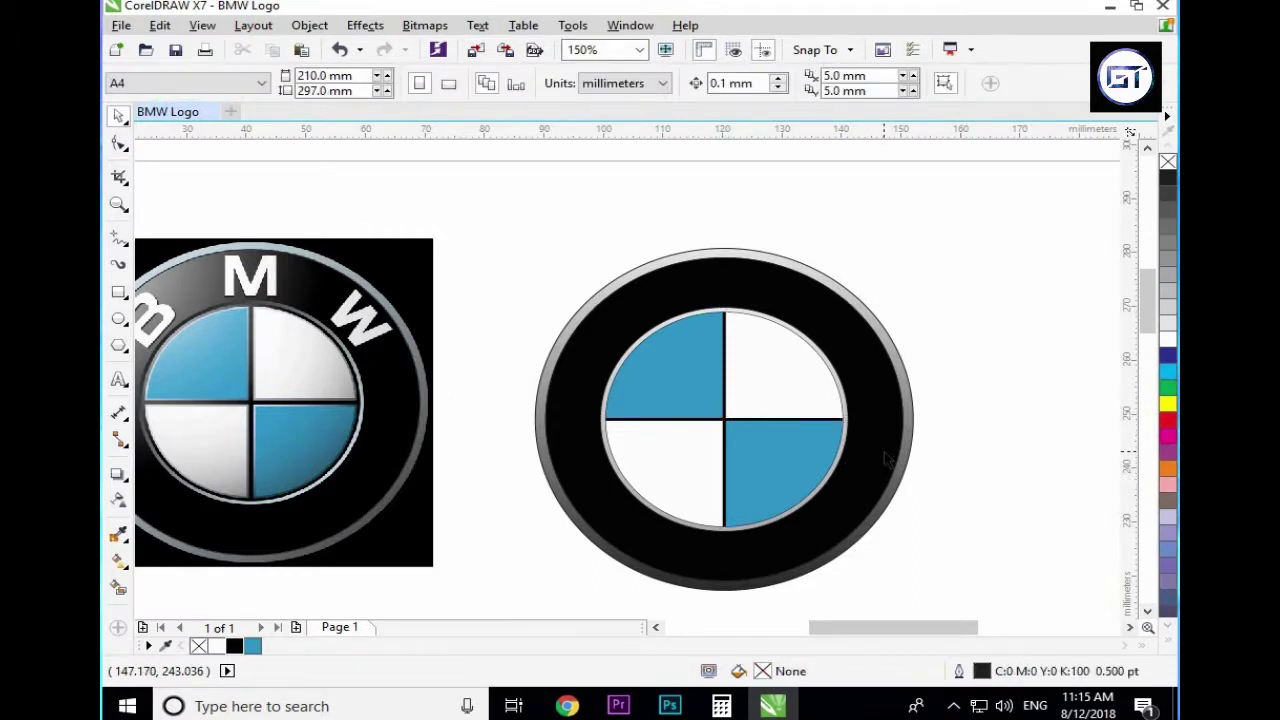
left_click(214, 647)
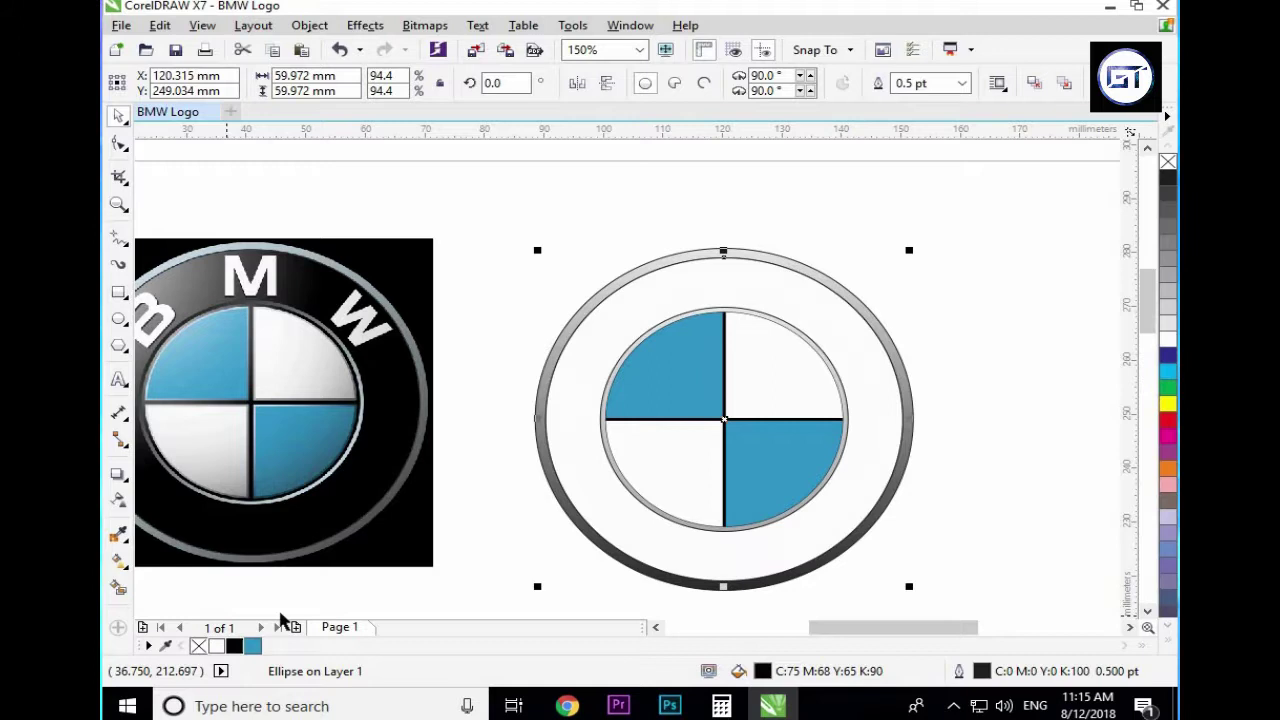
left_click(118, 500)
left_click_drag(616, 310, 722, 454)
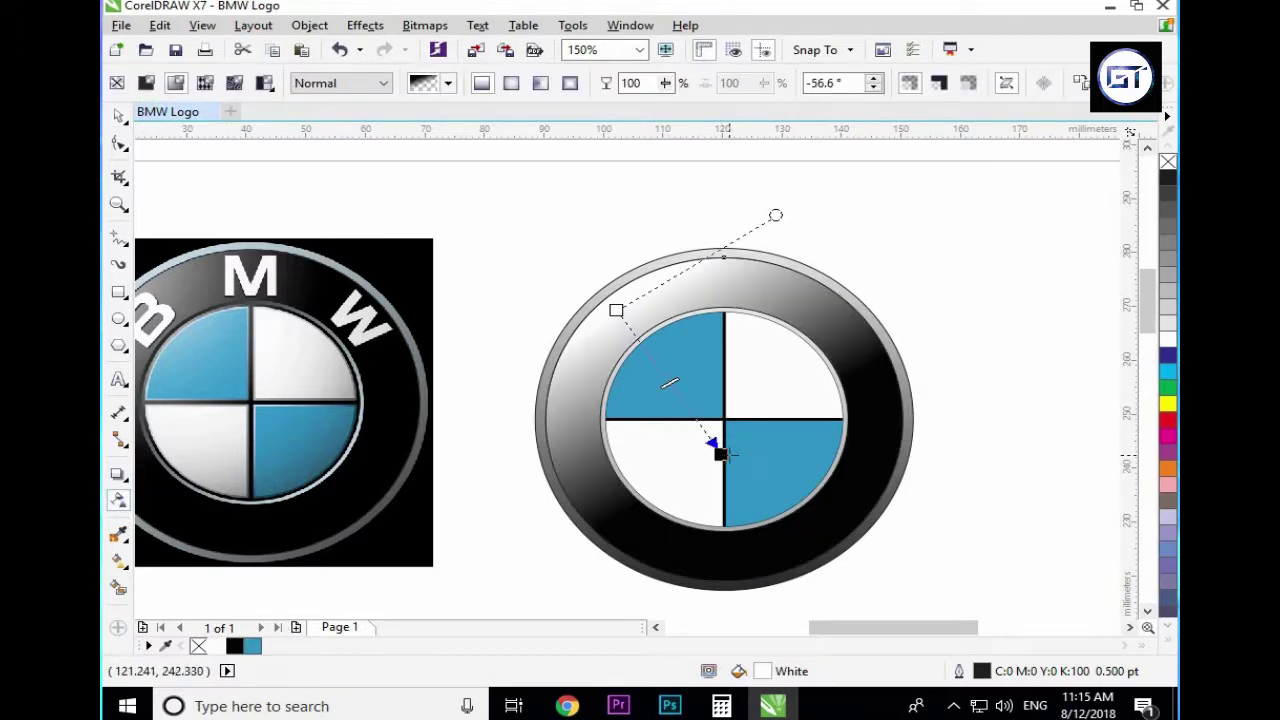
left_click_drag(616, 310, 585, 243)
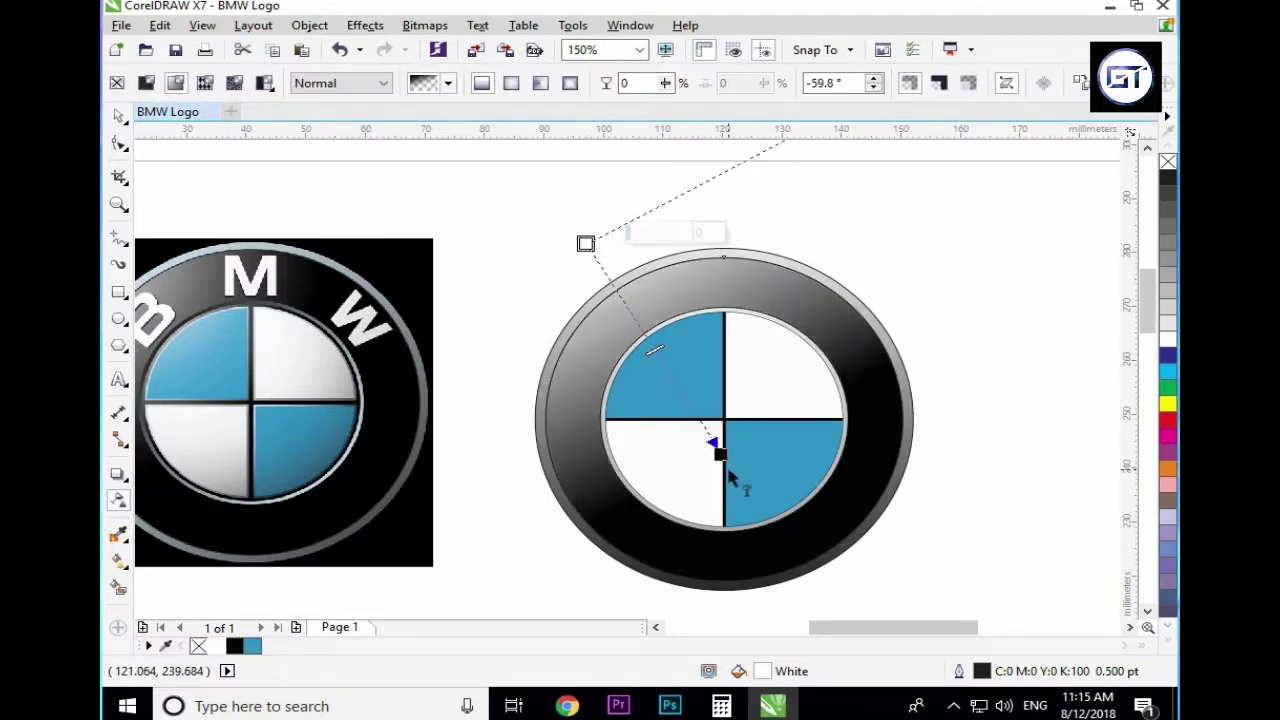
left_click_drag(720, 453, 651, 341)
key("space")
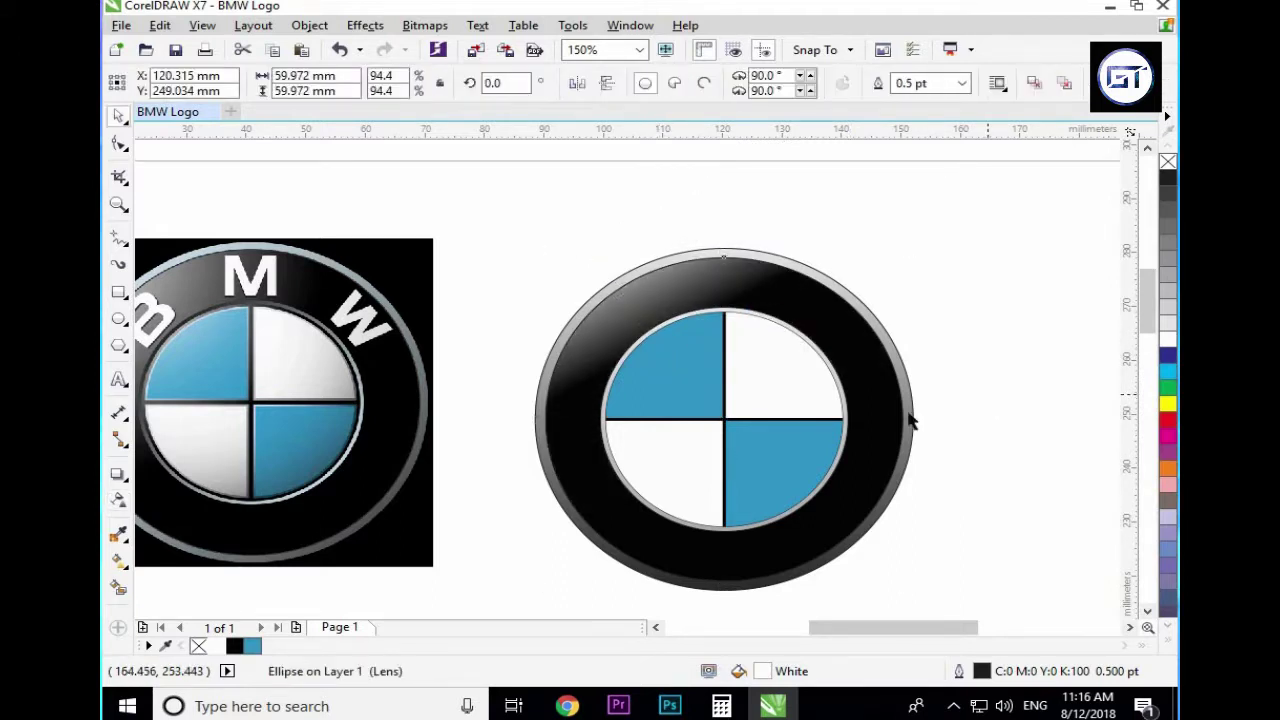
- Overlay the upper-left blue quadrant with a white copy and apply a linear transparency fading inward from its outer edge
left_click(687, 385)
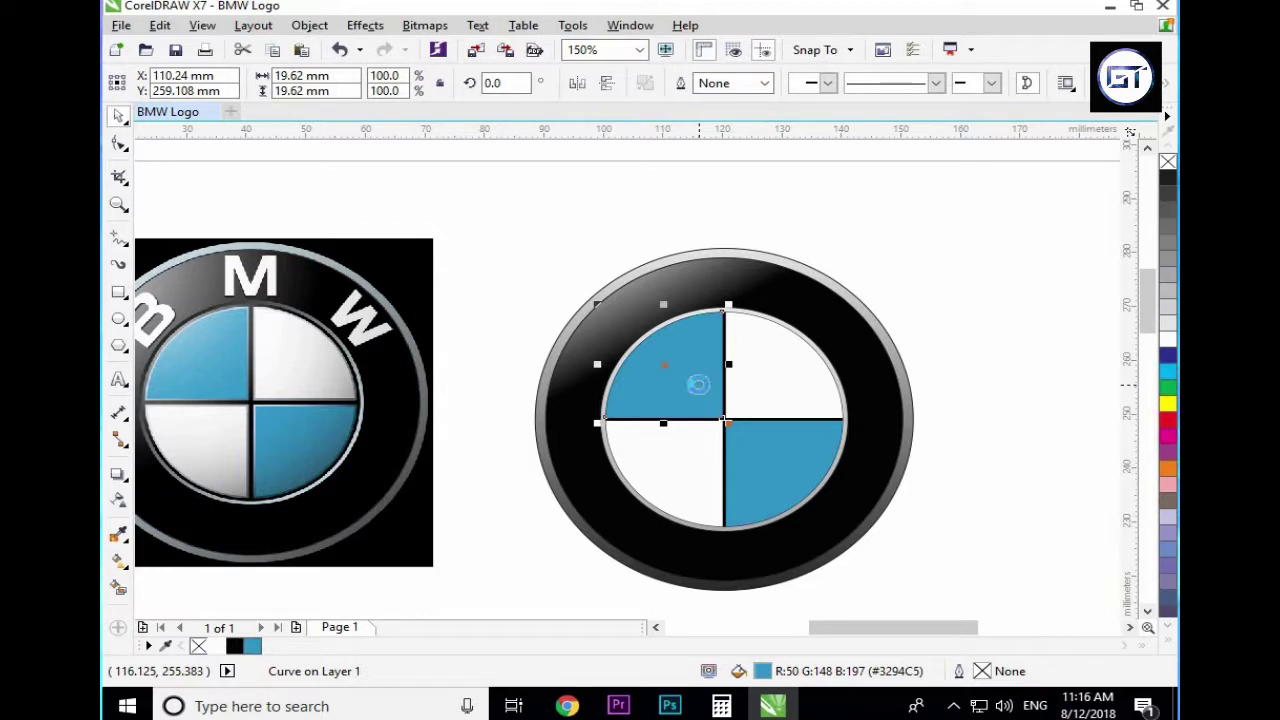
left_click(215, 647)
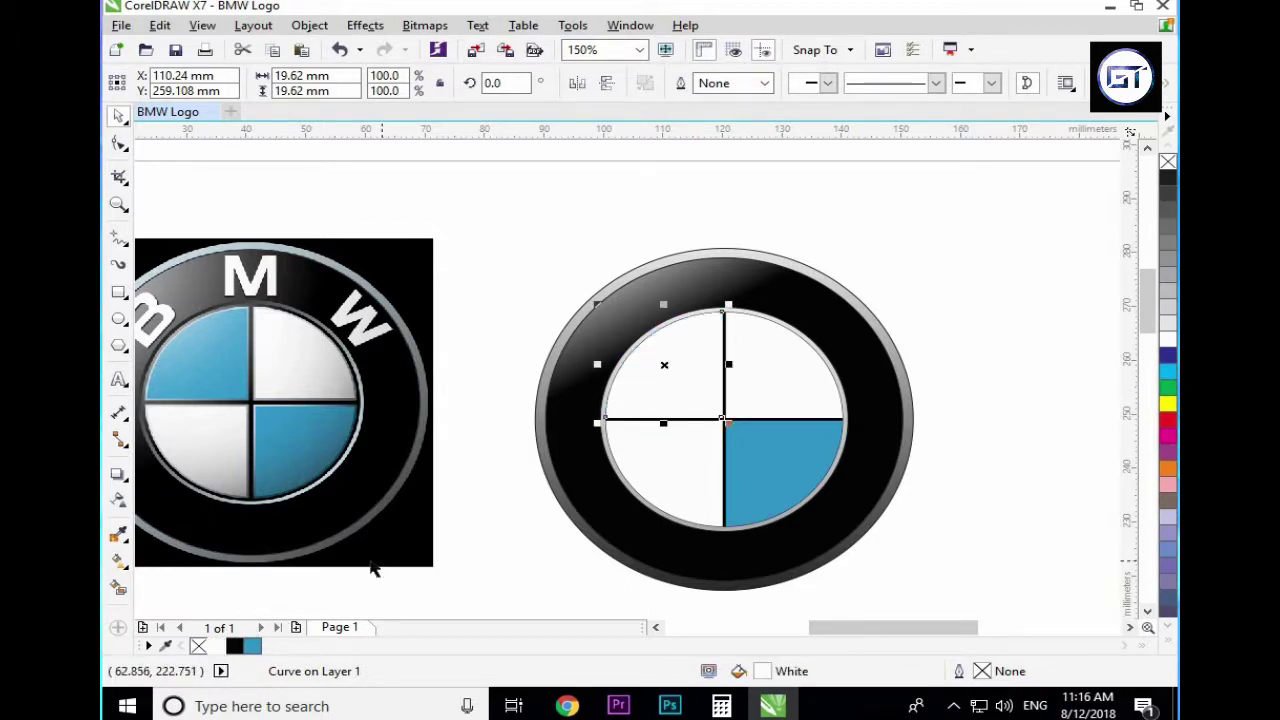
left_click(118, 500)
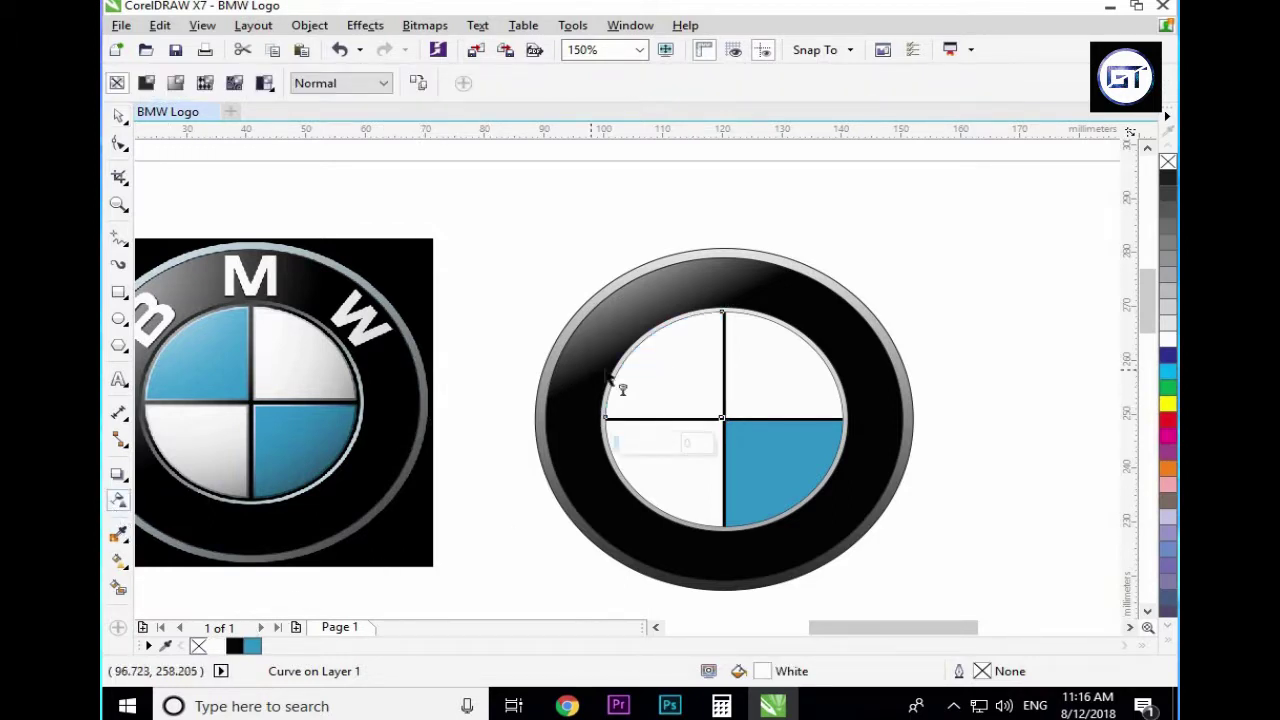
left_click_drag(660, 346, 618, 316)
key("ctrl+z")
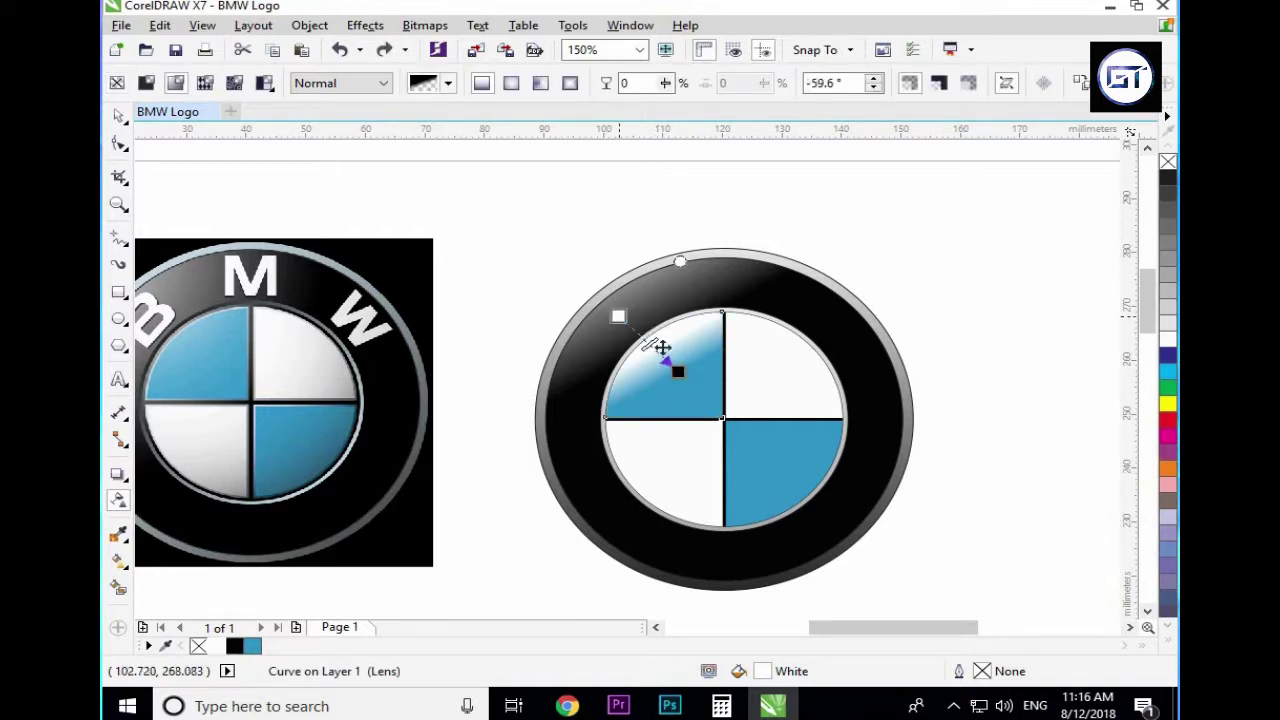
key("ctrl+z")
key("ctrl+z")
key("space")
- Copy the white highlight, mirror it horizontally and vertically, and align it with the lower-right blue quadrant
left_click_drag(671, 371, 785, 377)
left_click(607, 84)
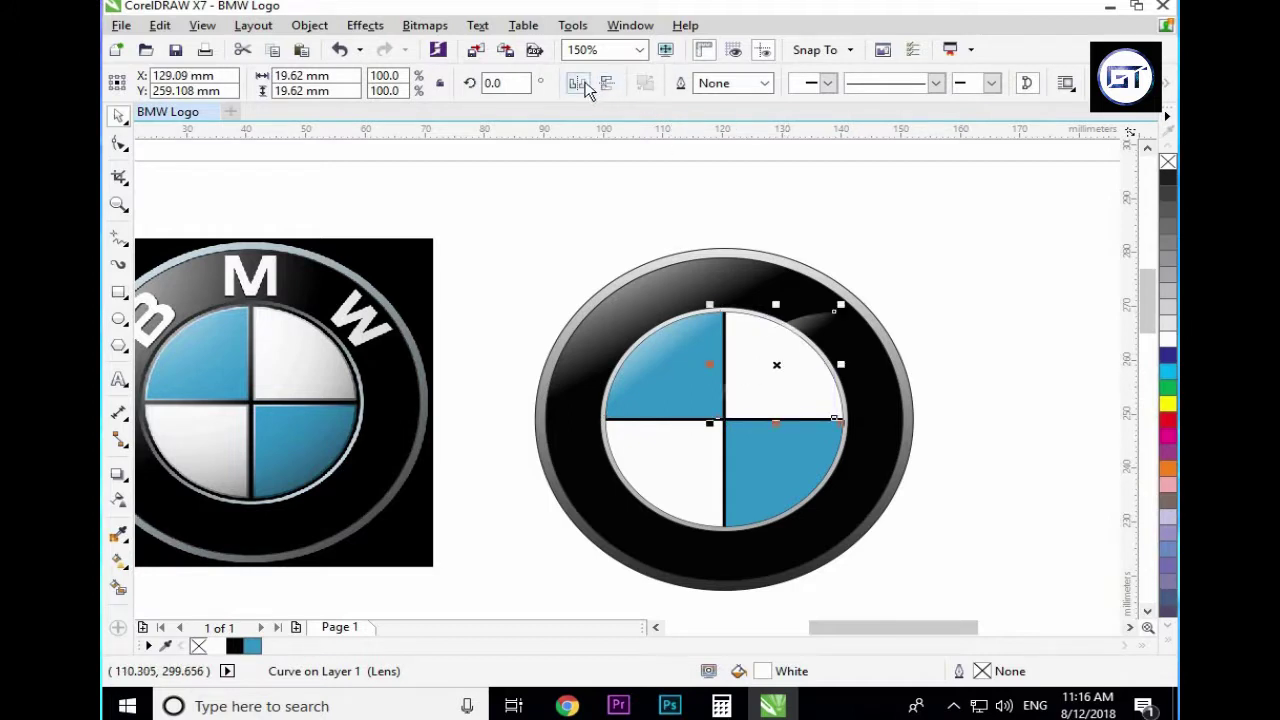
left_click(577, 84)
left_click(746, 449, "shift")
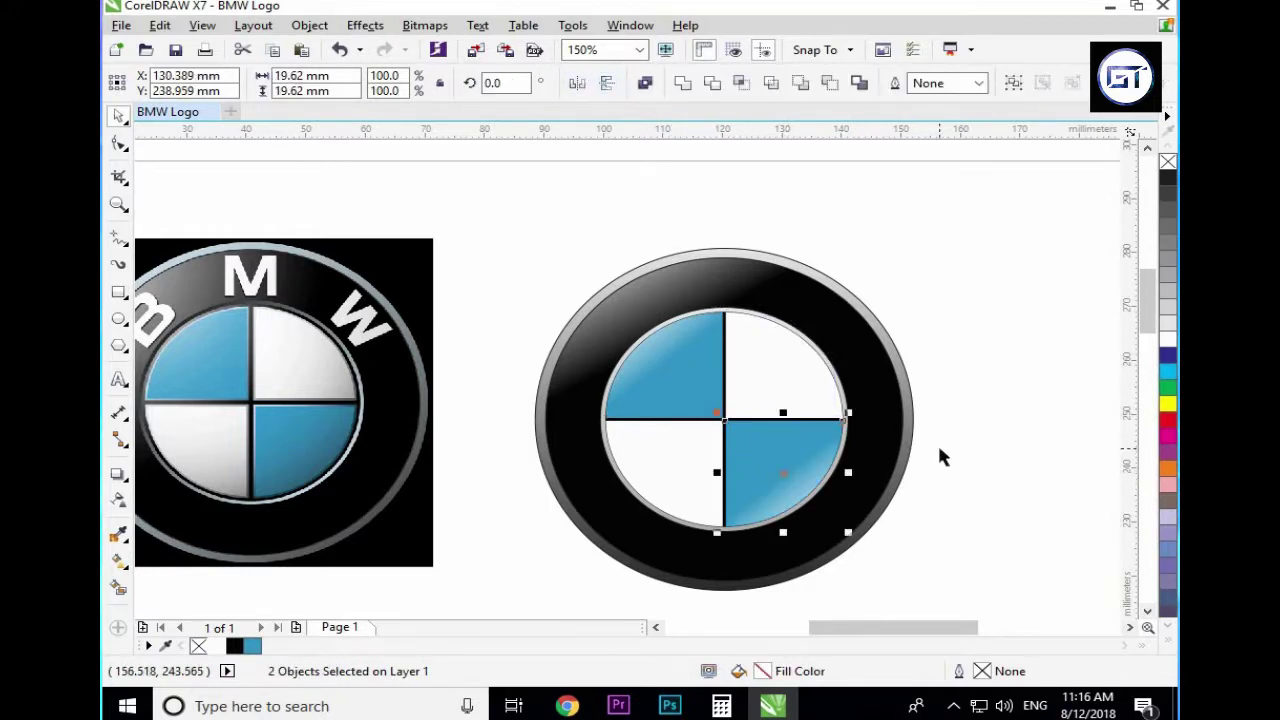
left_click(940, 449)
- Overlay the upper-right white quadrant with a black copy and apply a linear transparency fading inward from its outer edge
left_click(774, 382)
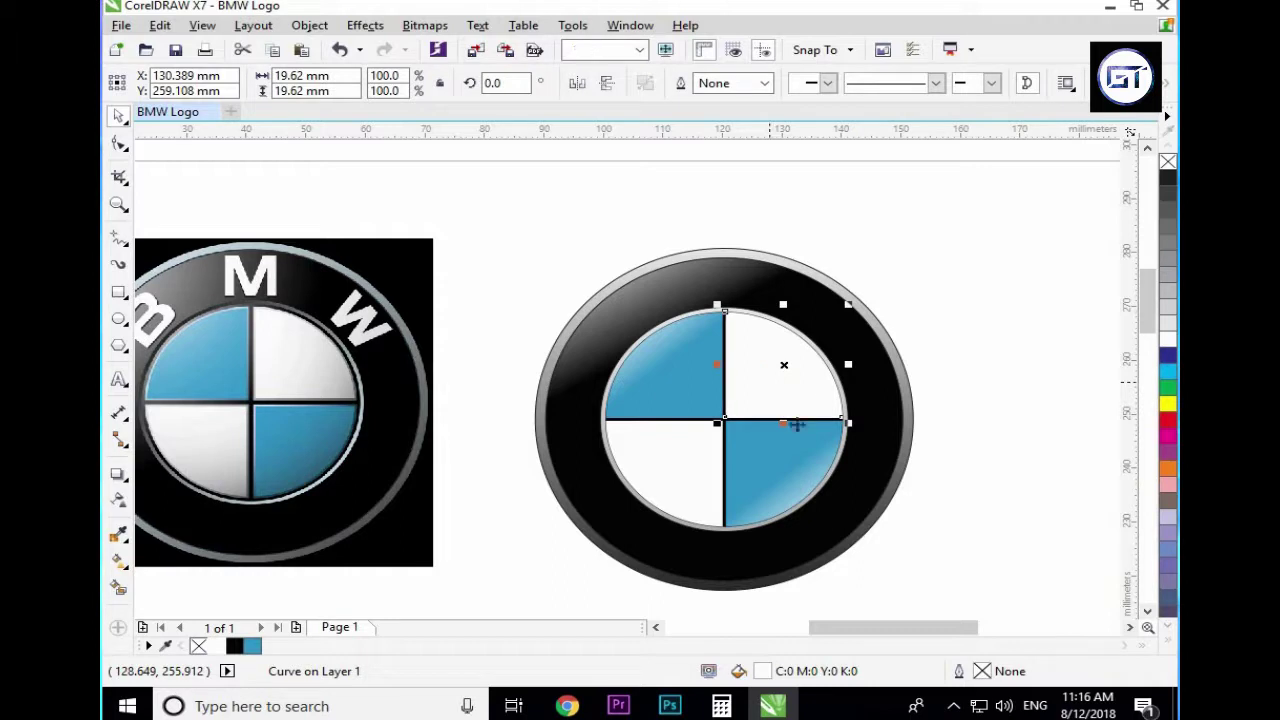
left_click(233, 647)
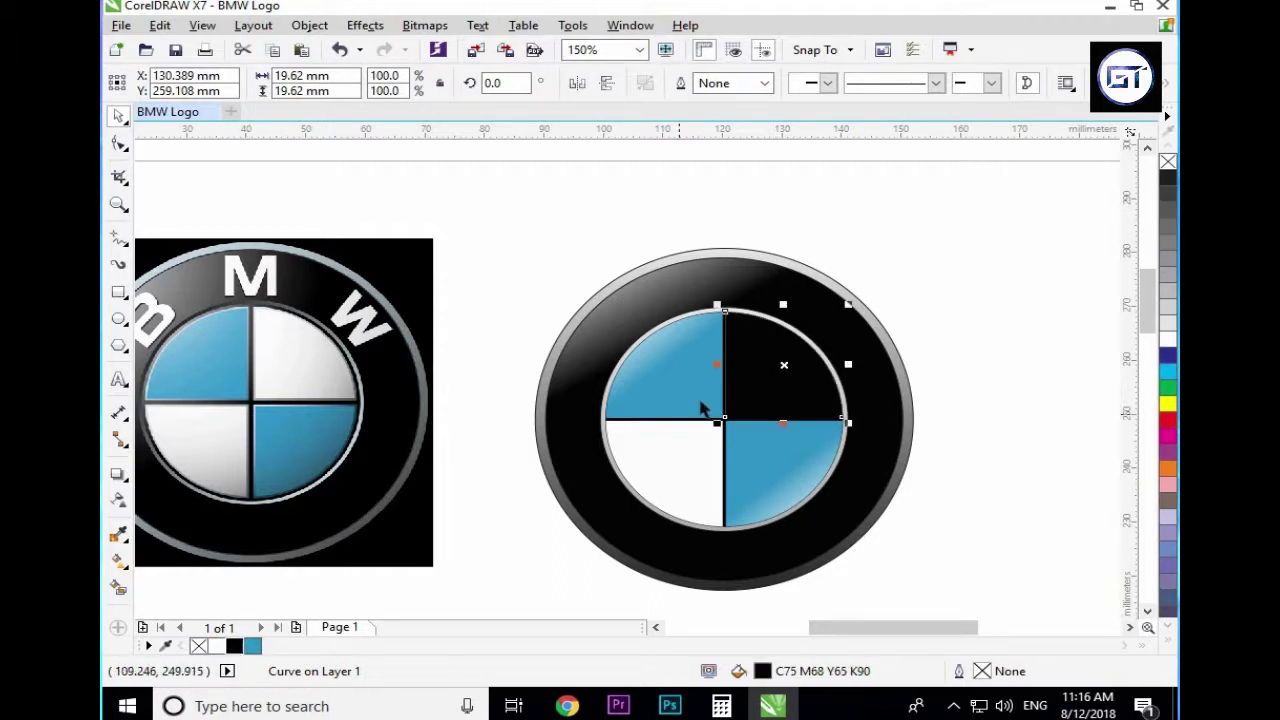
left_click(118, 500)
left_click_drag(770, 380, 823, 337)
left_click_drag(766, 374, 836, 314)
left_click_drag(815, 360, 780, 362)
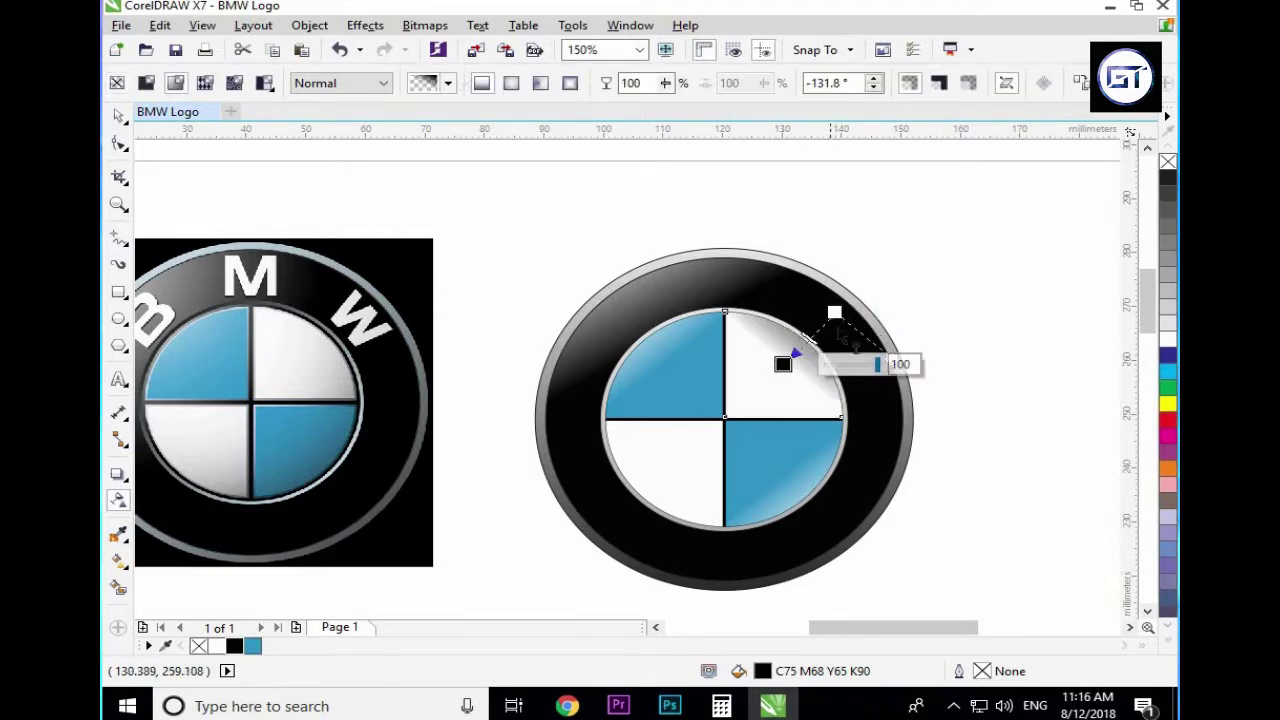
left_click_drag(834, 312, 864, 321)
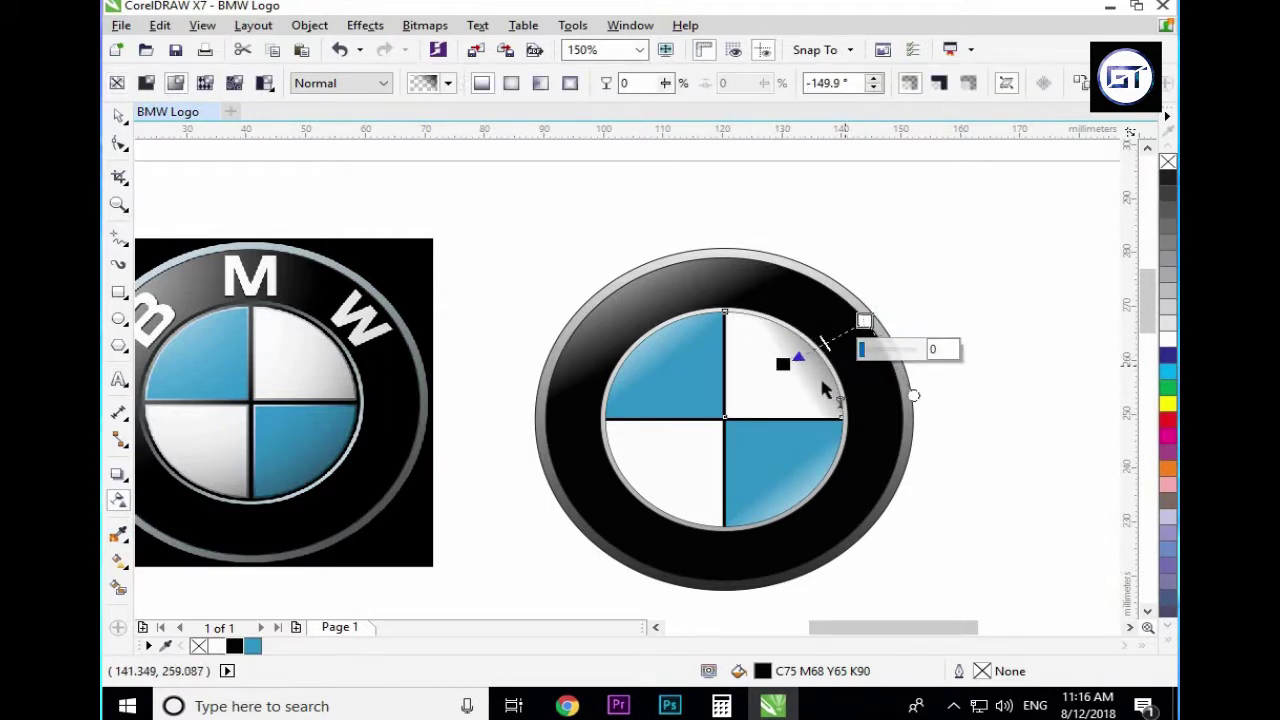
key("space")
- Copy the upper-right black shading, mirror it horizontally and vertically, and align it with the lower-left white quadrant
left_click_drag(809, 383, 957, 346)
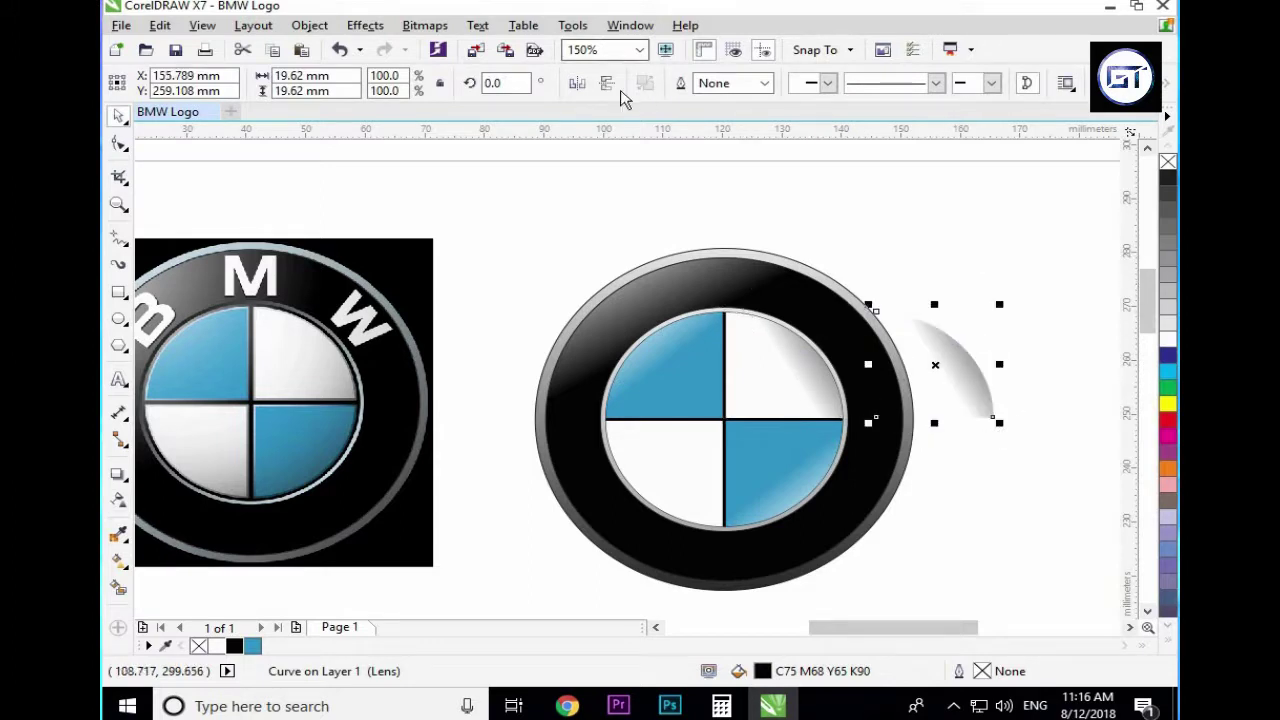
left_click(577, 83)
left_click(606, 83)
left_click_drag(680, 453, 663, 418)
left_click(538, 258)
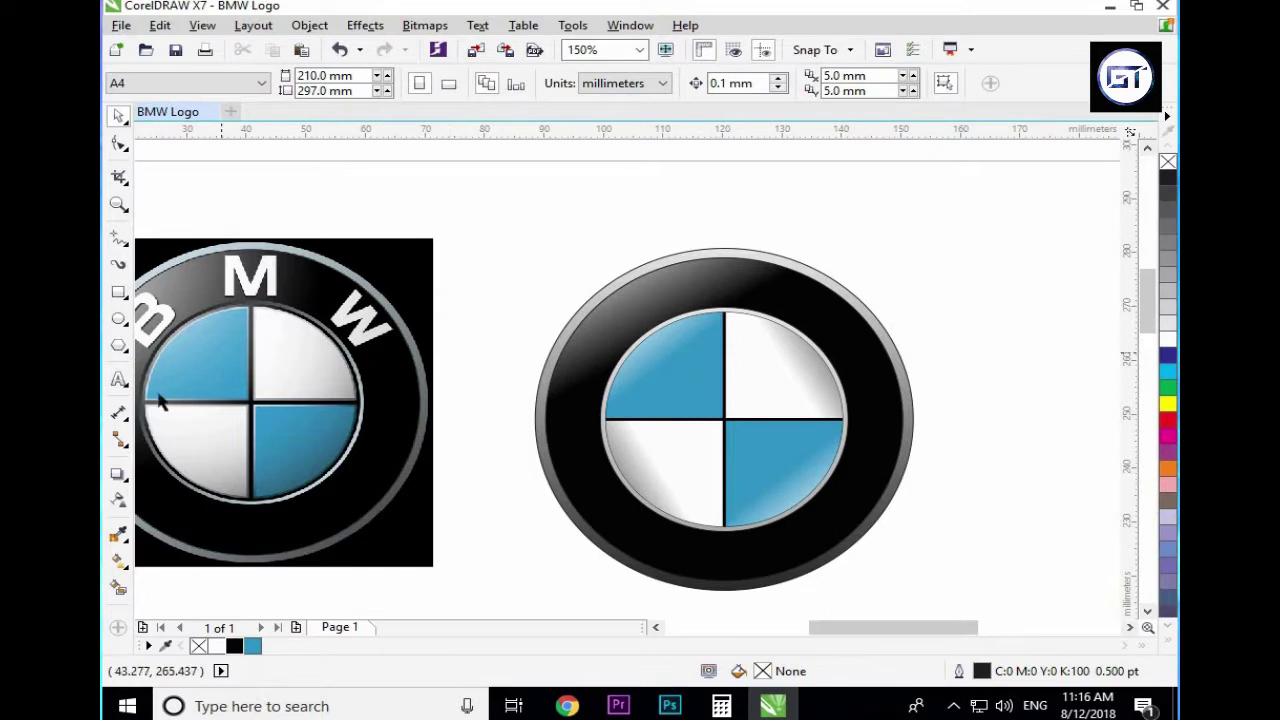
- Add the artistic text "B M W" above the logo, make it bold Arial, and stretch it to about 31.5 mm wide
left_click(118, 380)
left_click(486, 232)
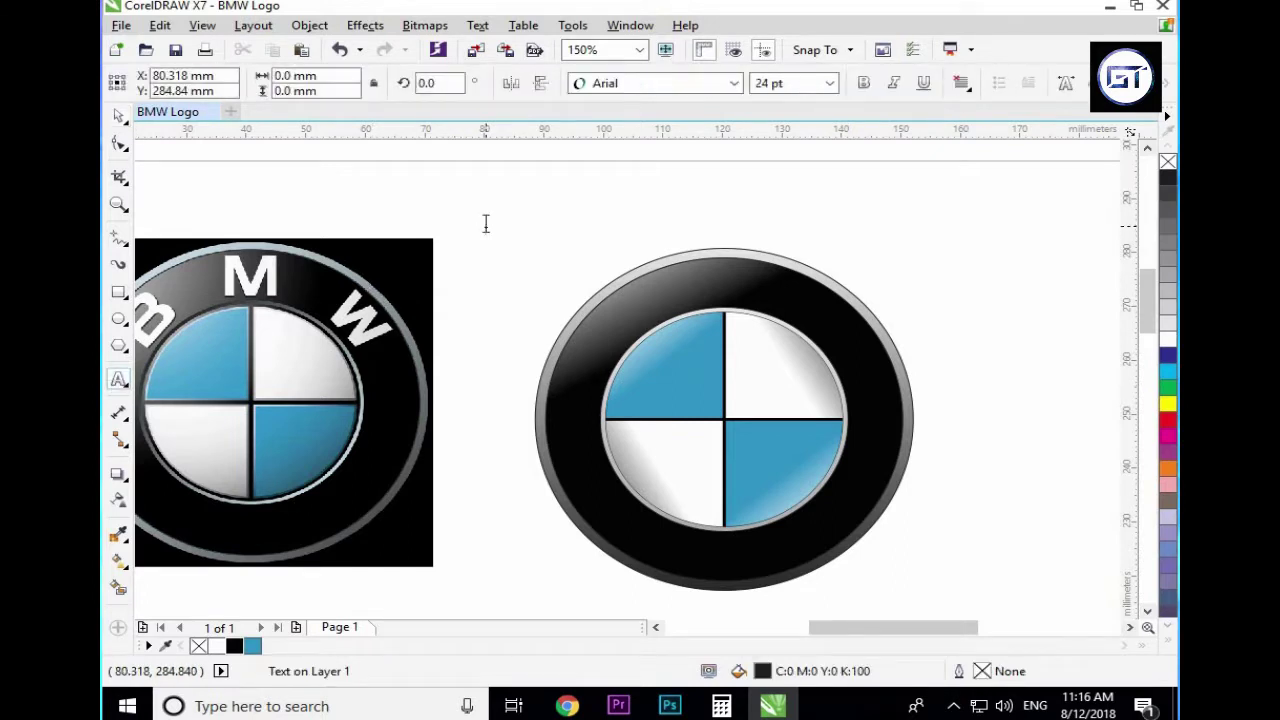
type("B M W")
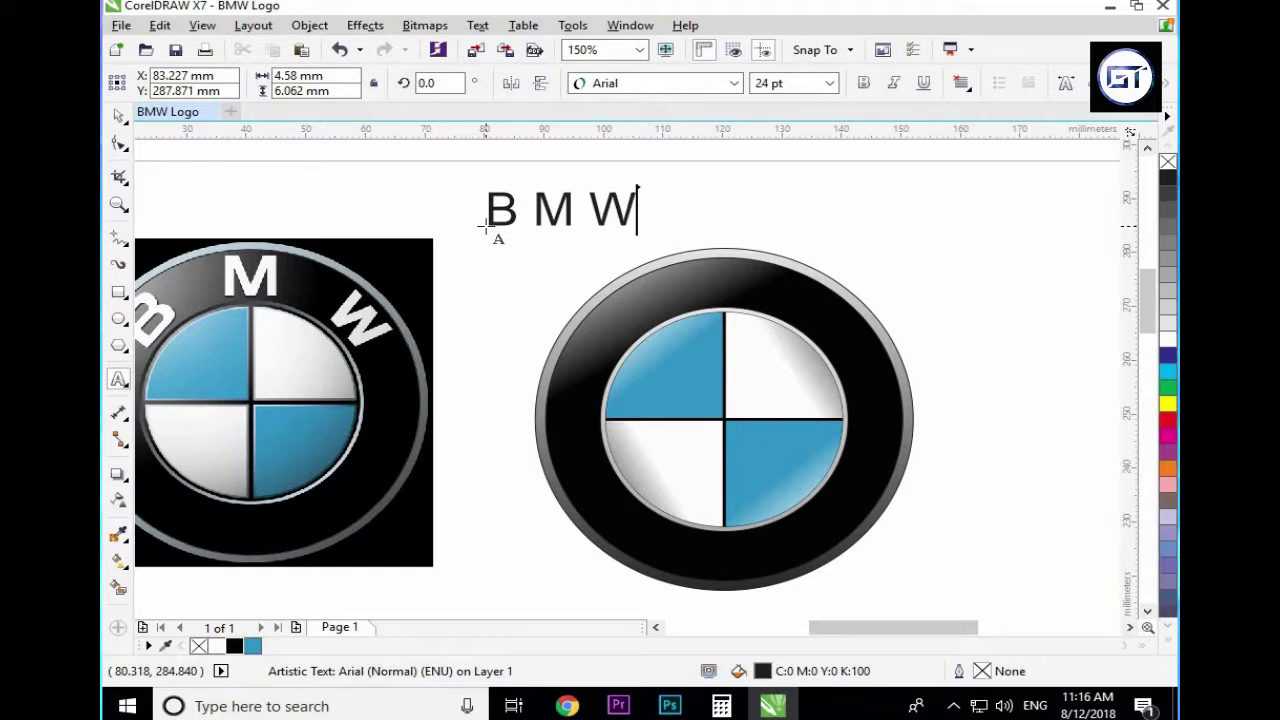
key("ctrl+a")
left_click(863, 83)
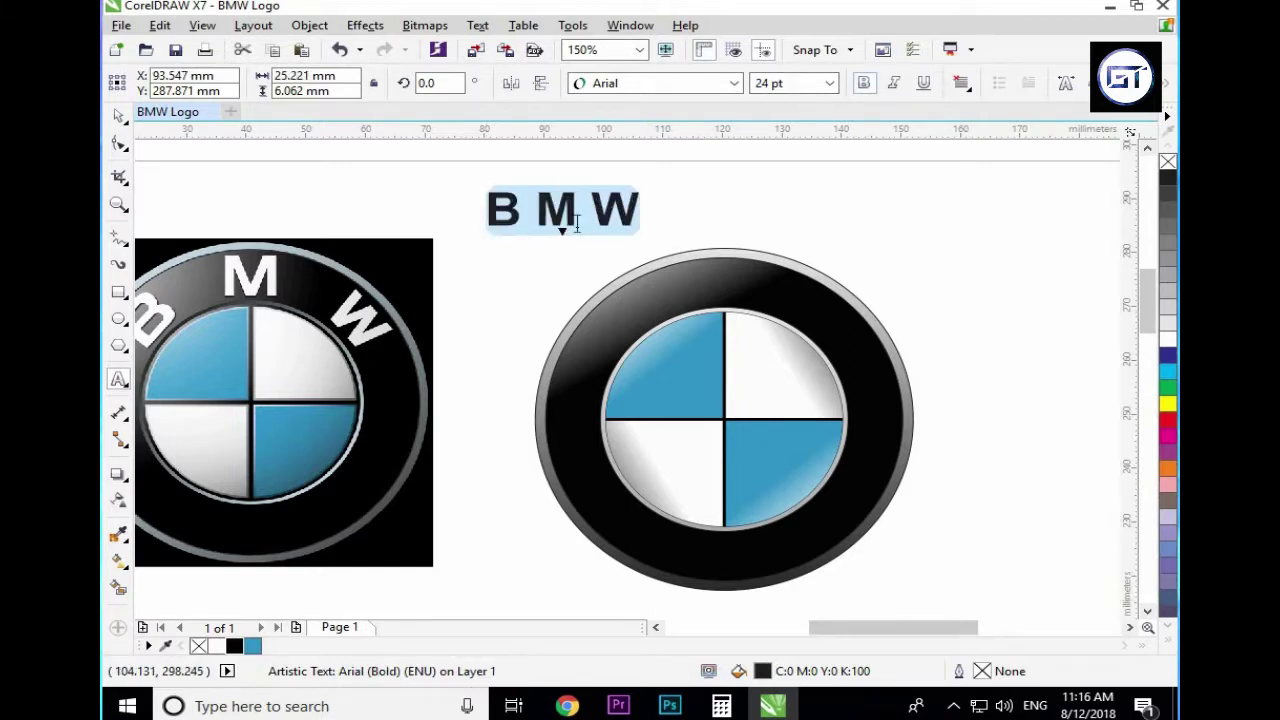
key("ctrl+space")
left_click_drag(651, 211, 688, 210)
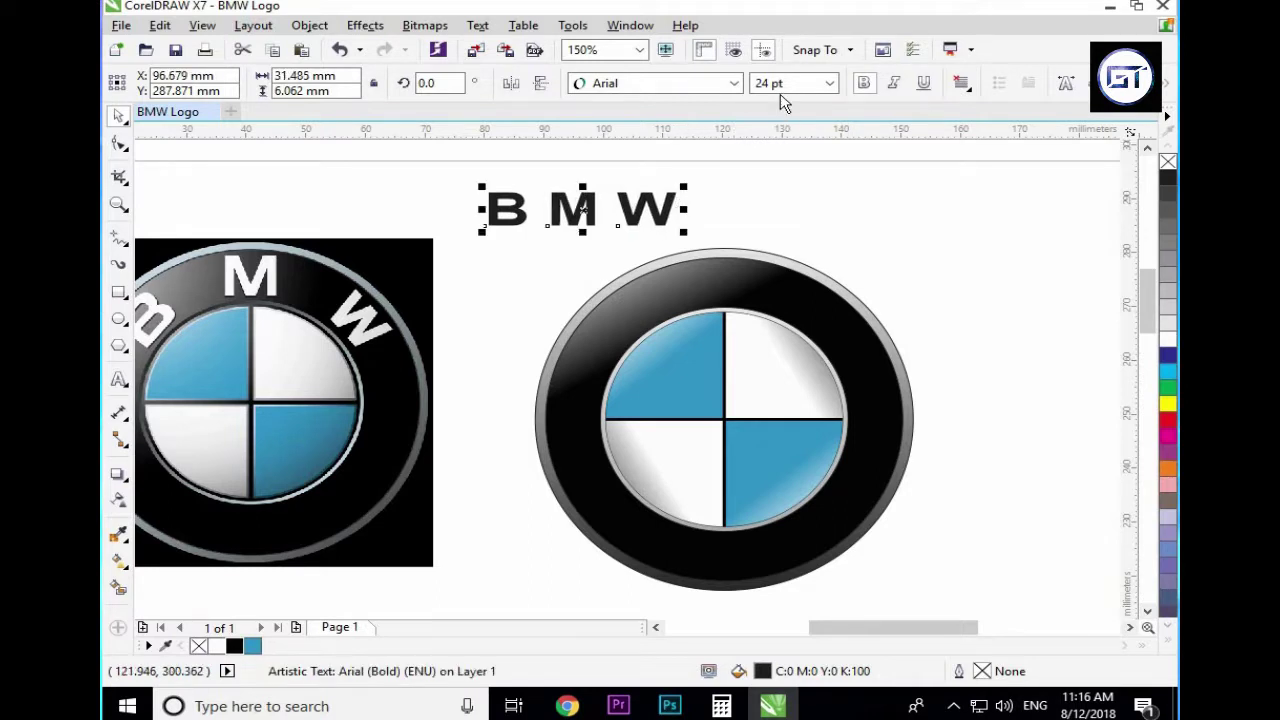
- Fit the "B M W" text to a circular path so that it curves along the upper part of the black ring
left_click(479, 28)
left_click(548, 346)
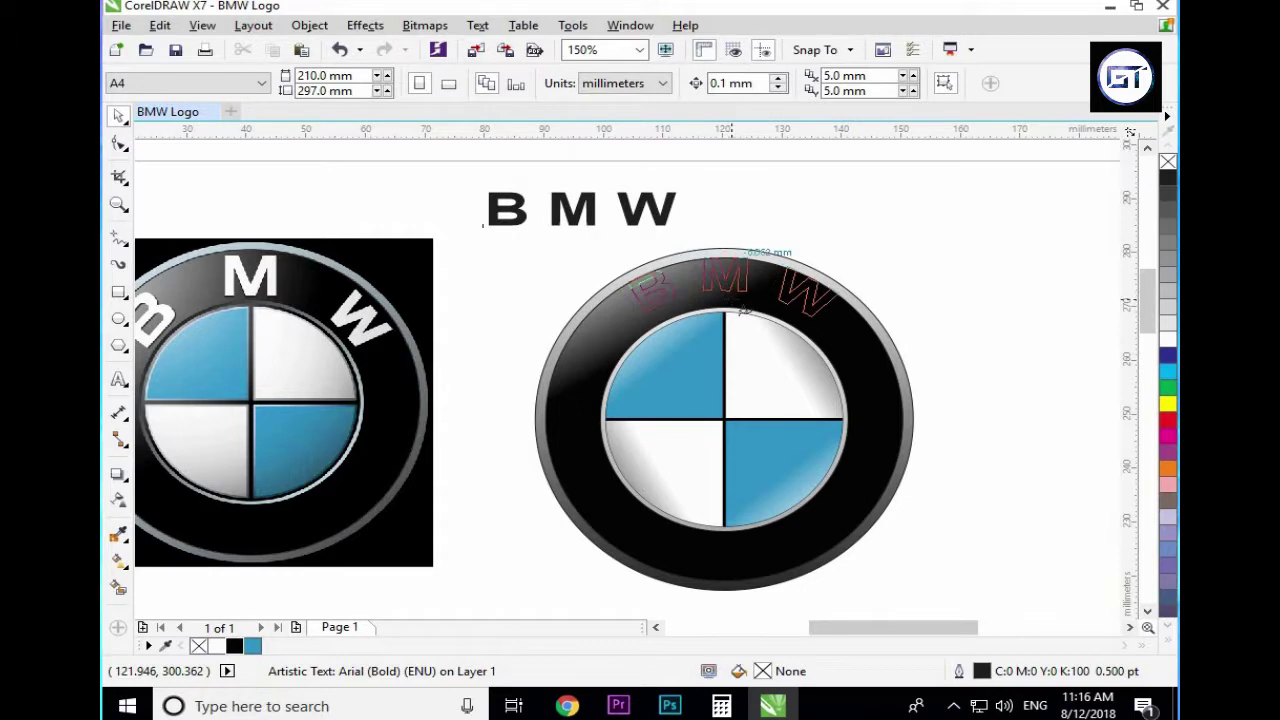
left_click(731, 312)
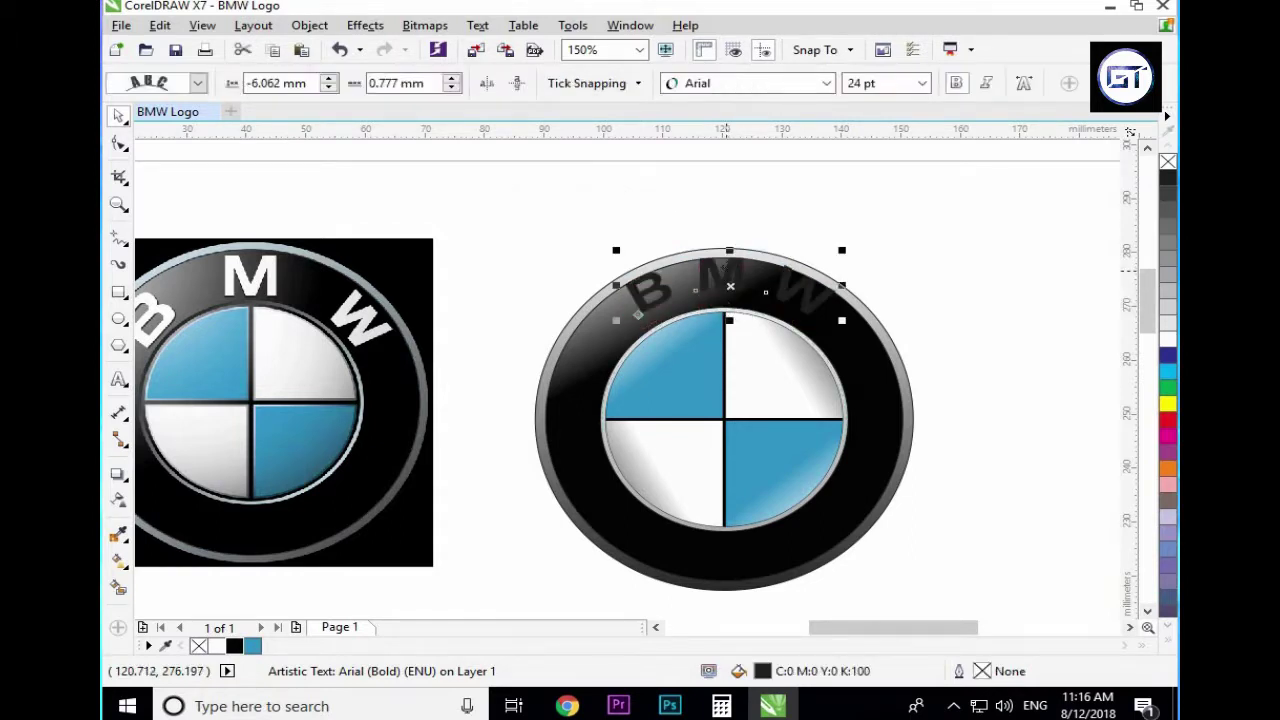
- Move the curved text inward to an offset of about -7.6 mm, between the black ring's edges, and fill it white
key("shift+F2")
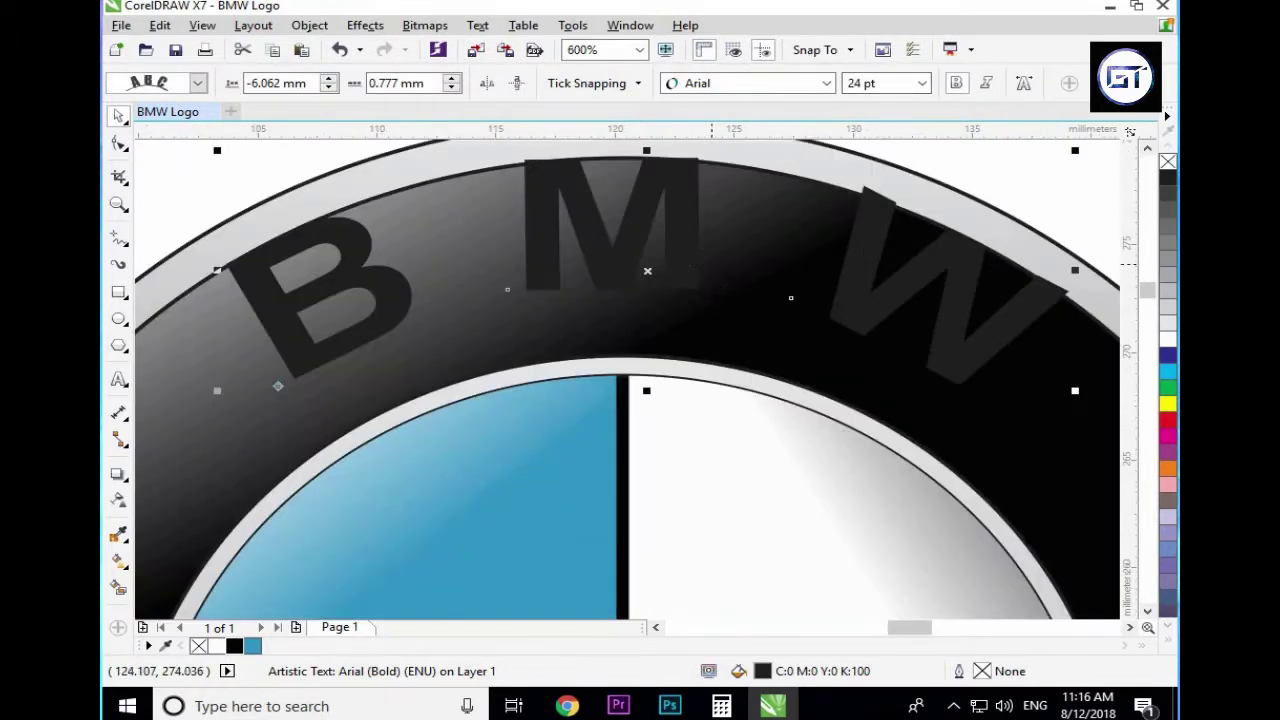
left_click_drag(692, 262, 687, 291)
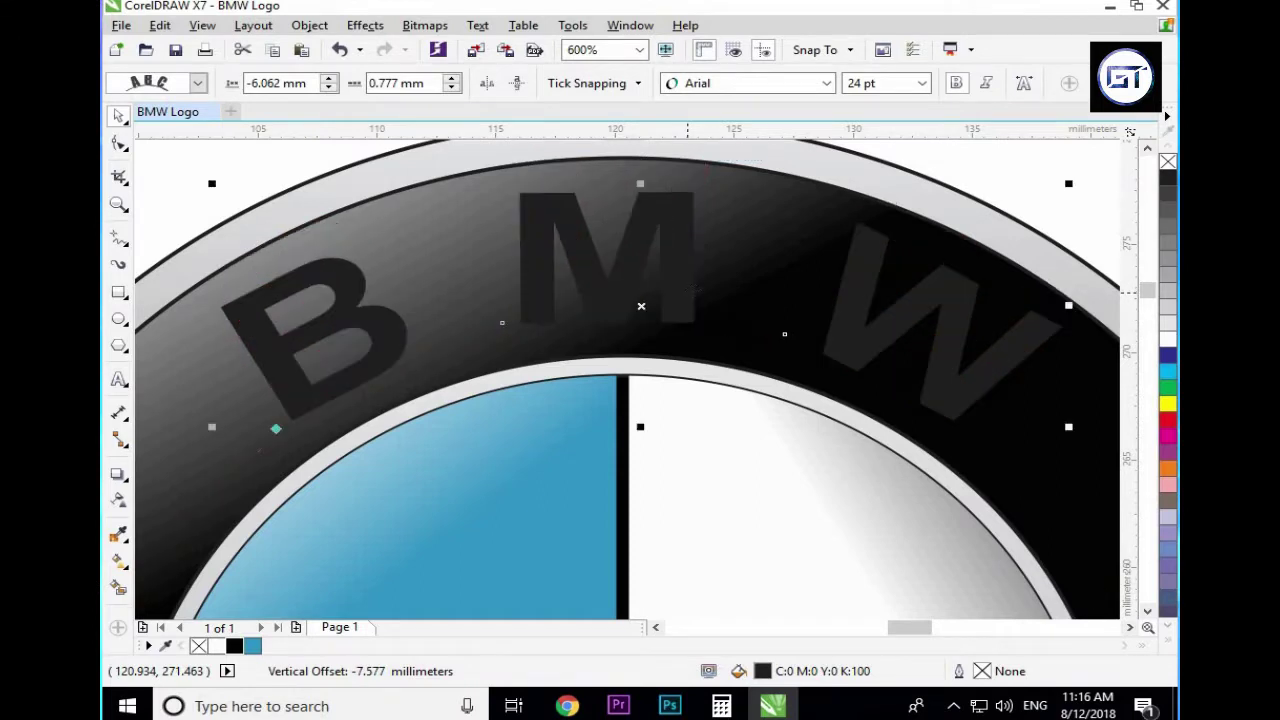
key("F3")
left_click(1166, 340)
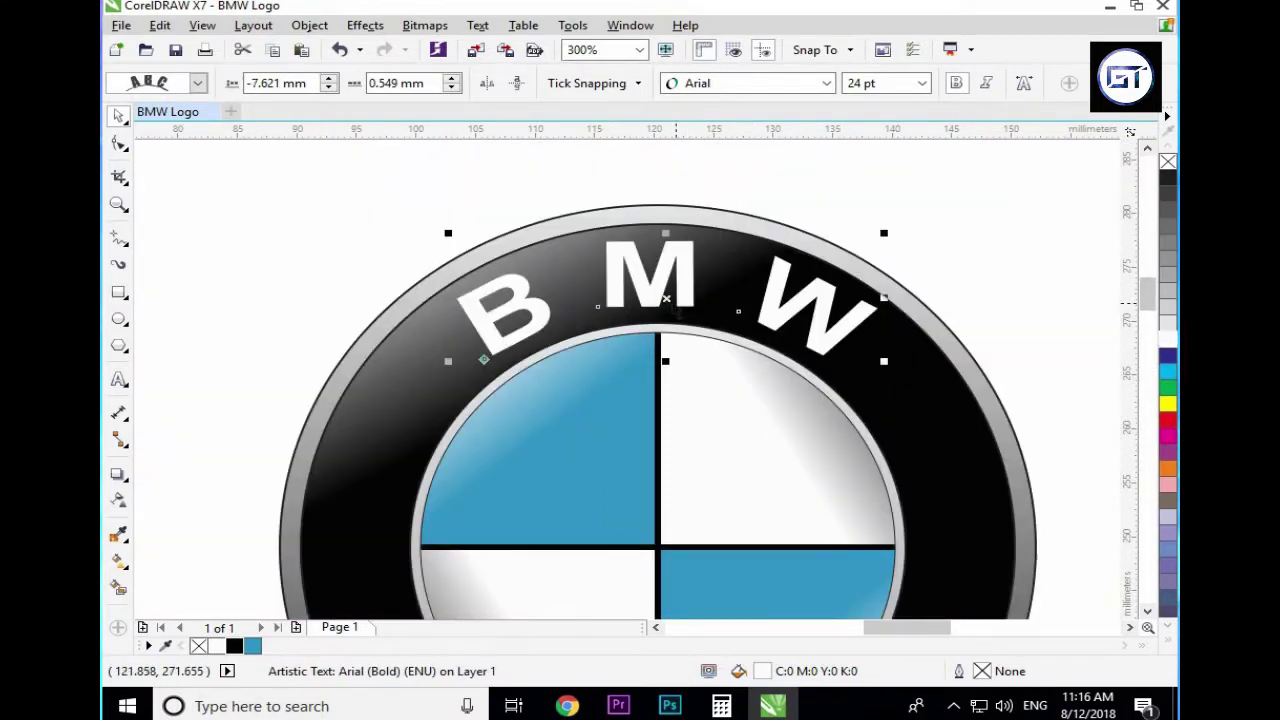
key("F3")
left_click(814, 243)
scroll(738, 318, "down", 1)
scroll(738, 318, "up", 2)
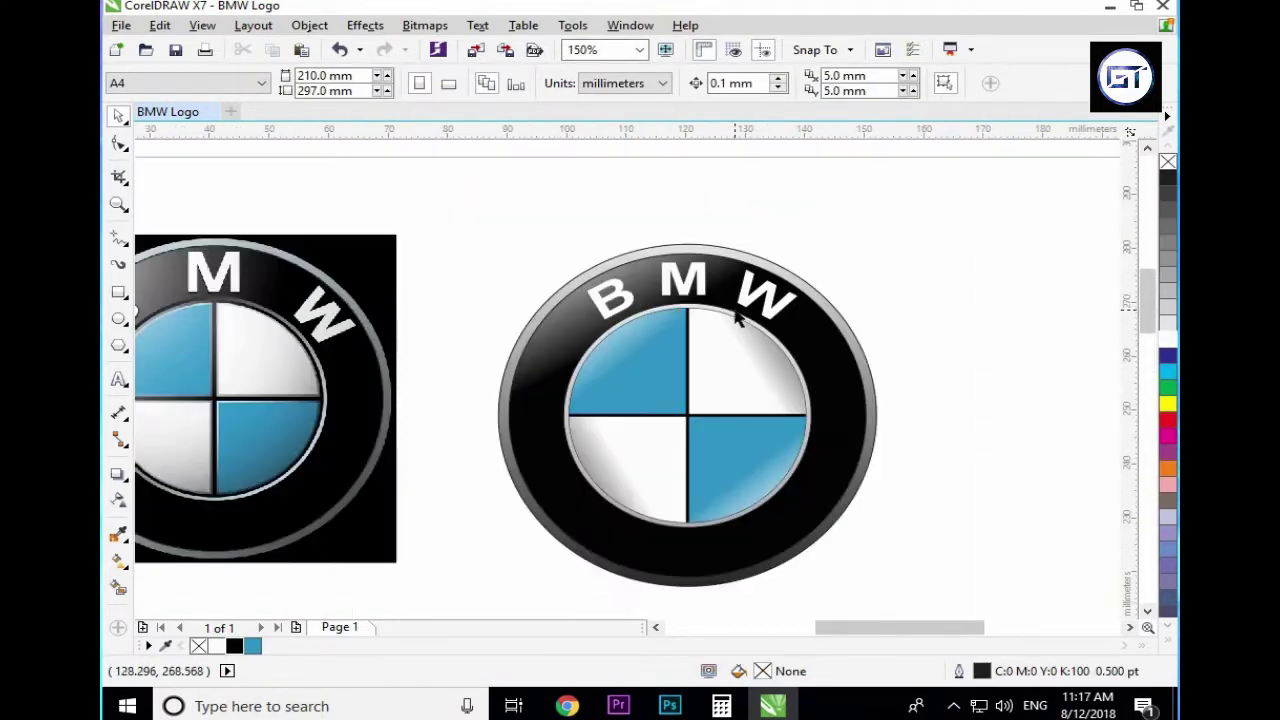
- Group all objects of the redrawn logo and align it with the reference image on a common horizontal centre line
left_click_drag(971, 217, 470, 606)
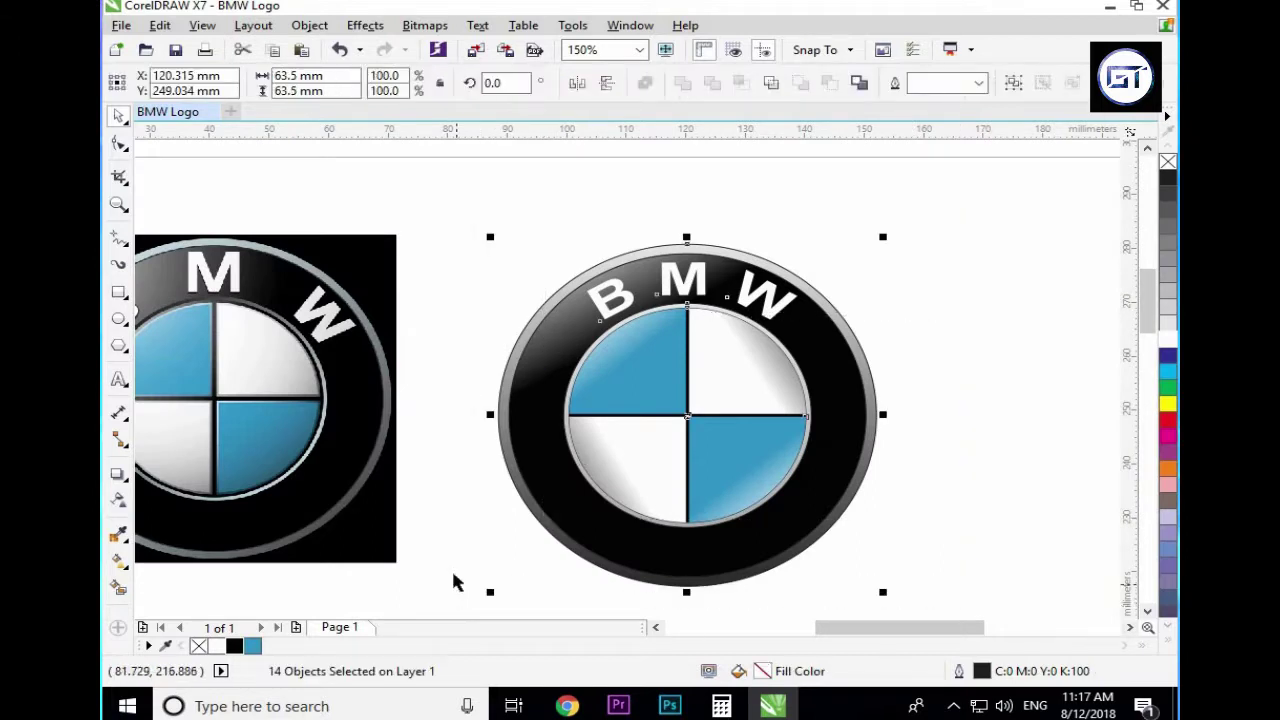
scroll(613, 485, "down", 2)
left_click(438, 468, "shift")
key("e")
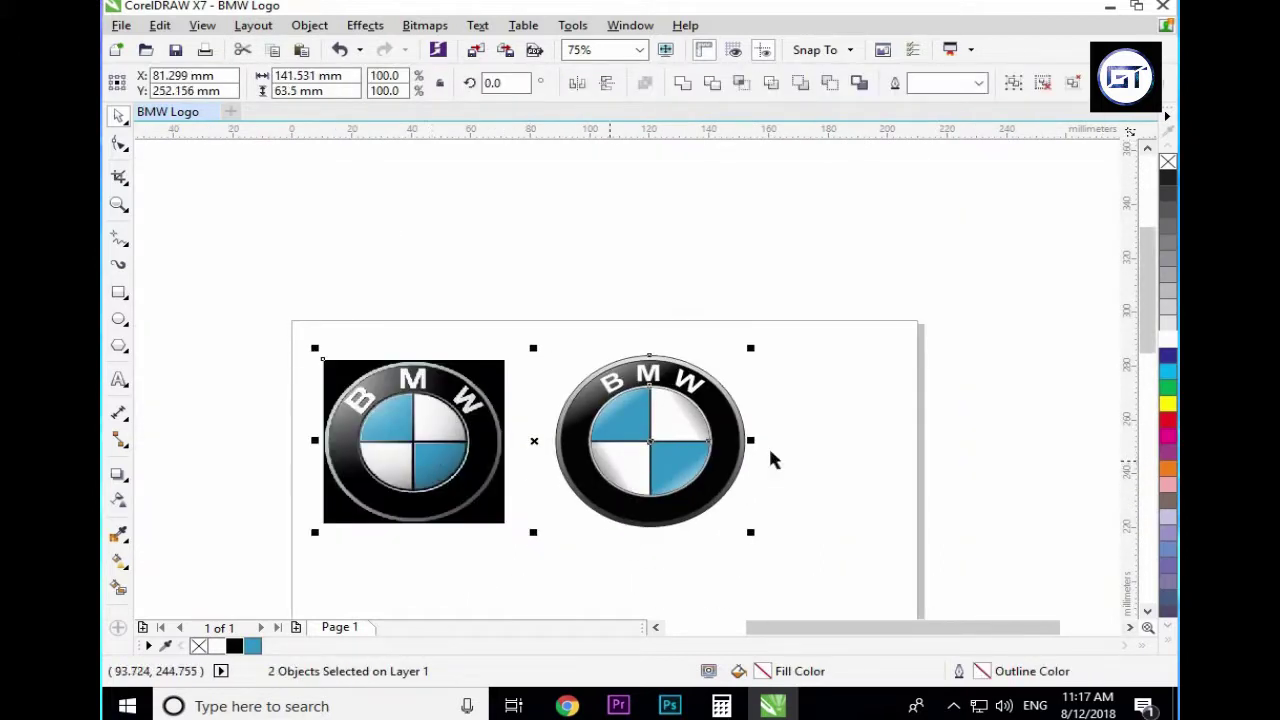
left_click(853, 463)
left_click_drag(860, 563, 886, 596)
key("shift+F2")
left_click(660, 200)
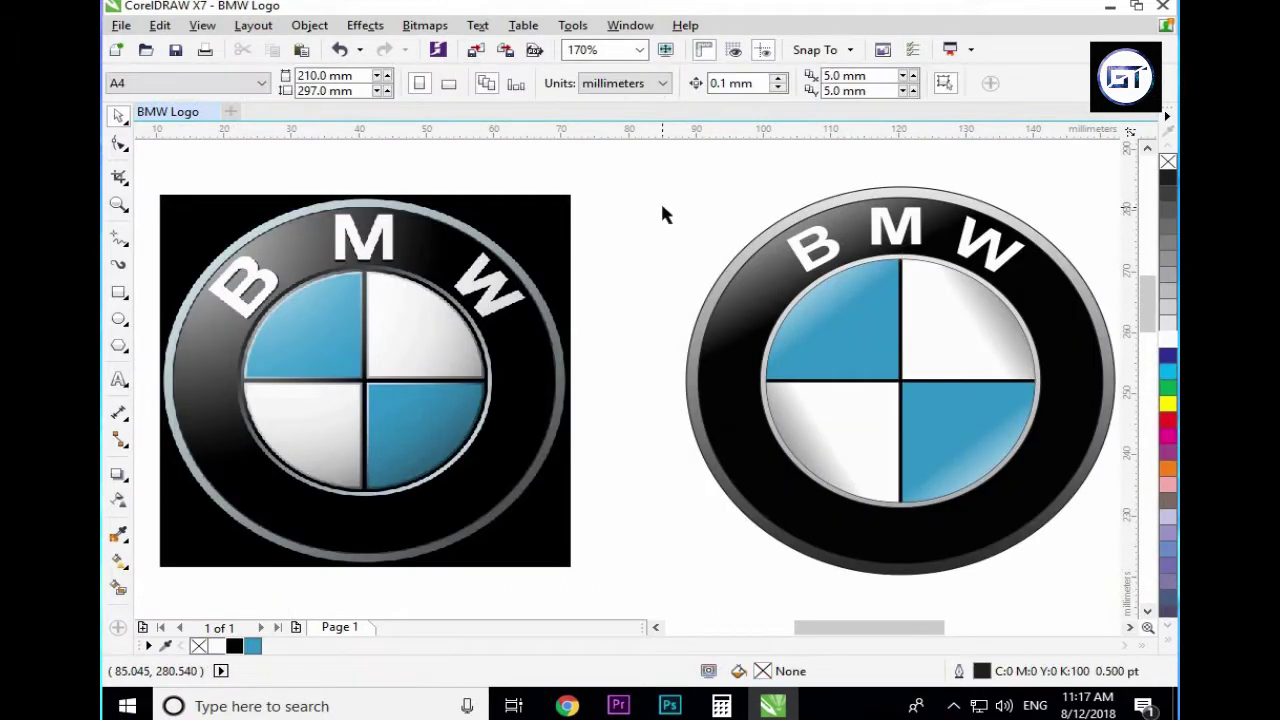